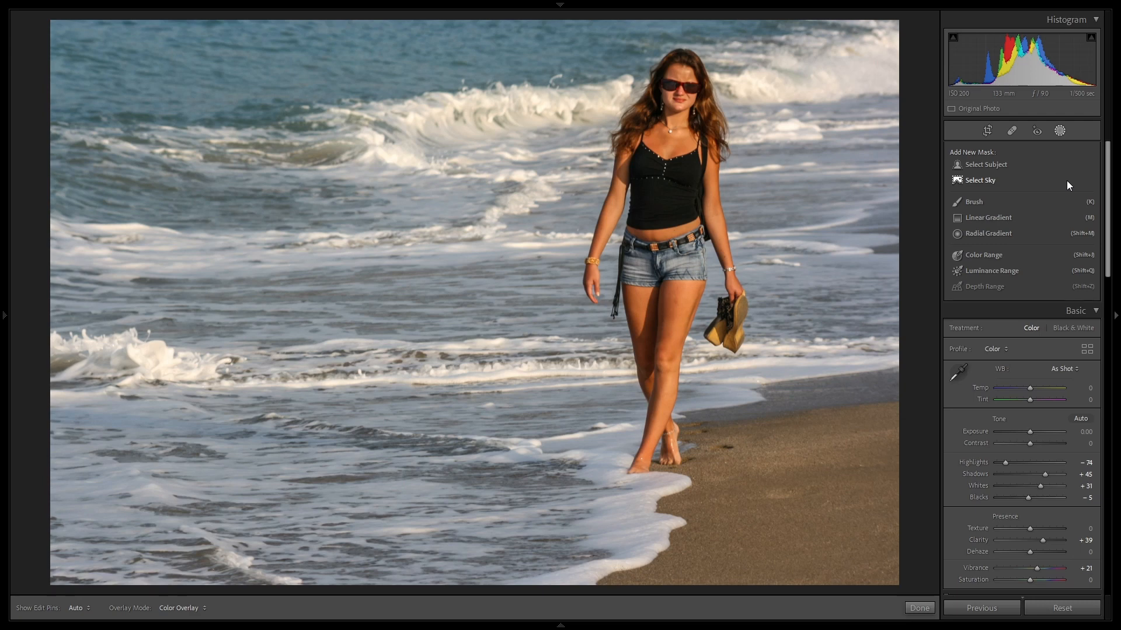
Step: Create a Select Subject mask on the woman walking along the beach
left_click(997, 169)
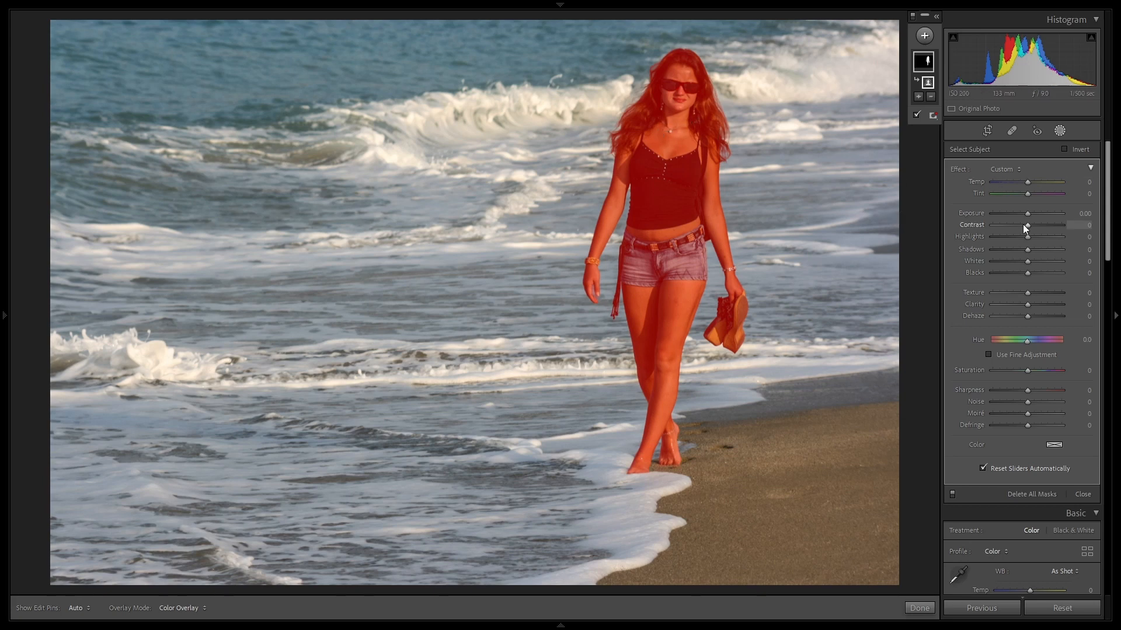
mouse_move(1027, 213)
left_mouse_down()
mouse_move(957, 213)
mouse_move(1048, 212)
mouse_move(1034, 214)
left_mouse_up()
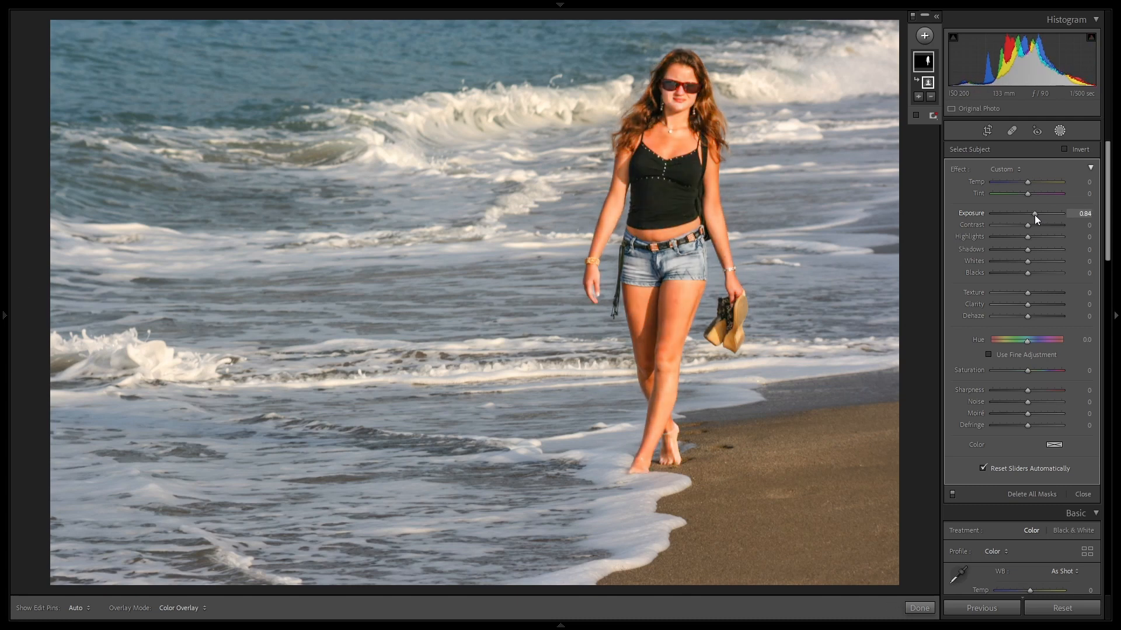
double_click(1034, 215)
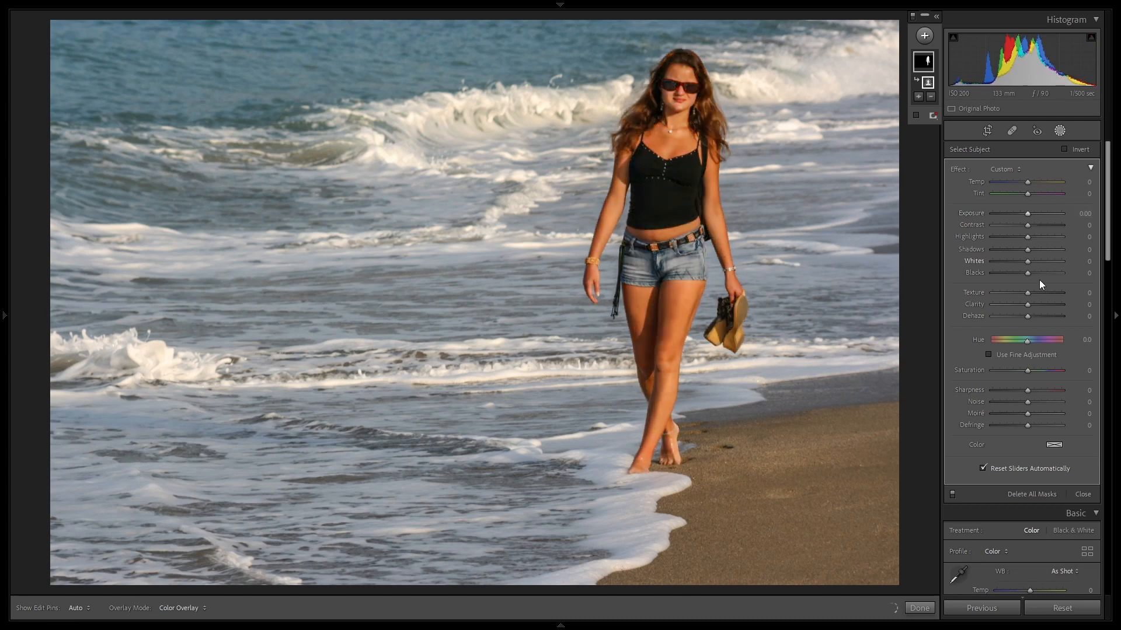
key("o")
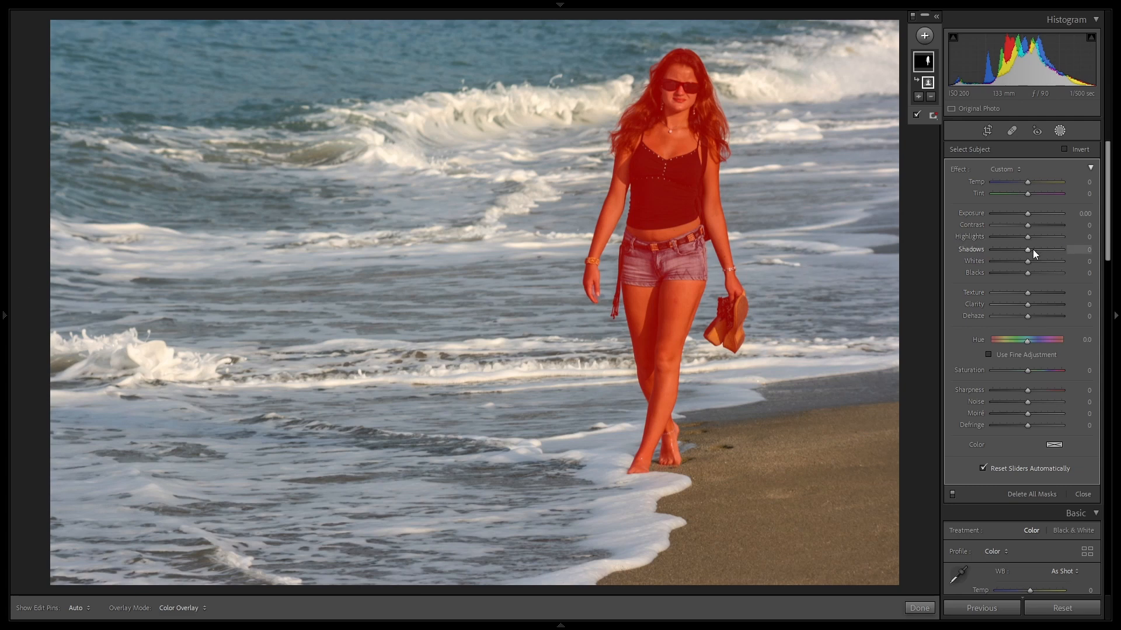
left_click_drag(1027, 252, 957, 251)
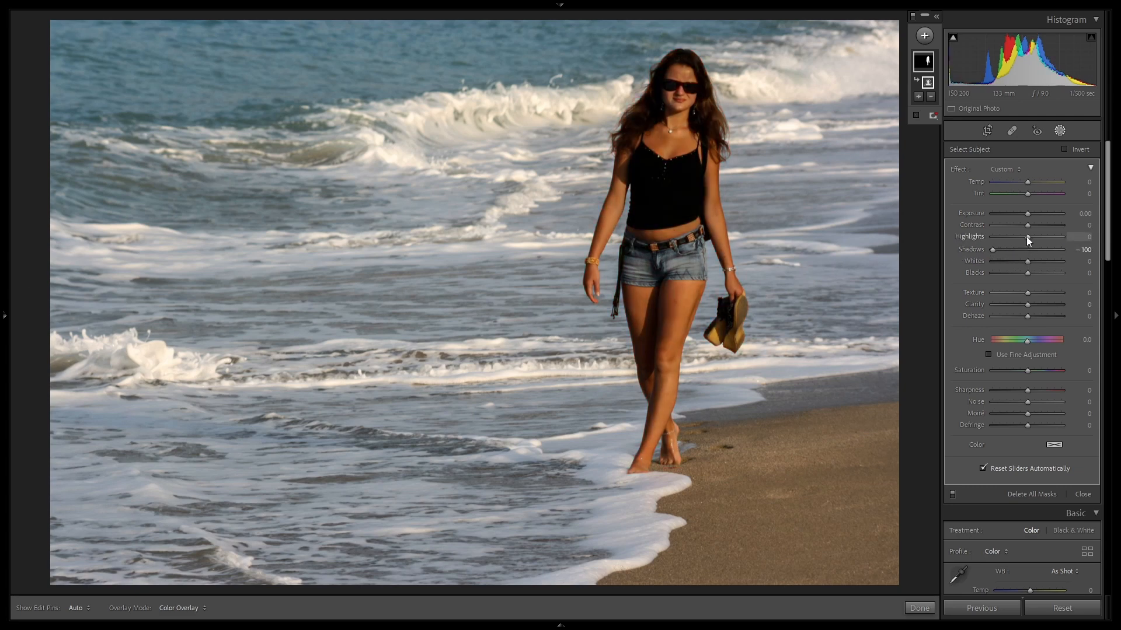
left_click_drag(1027, 236, 1092, 241)
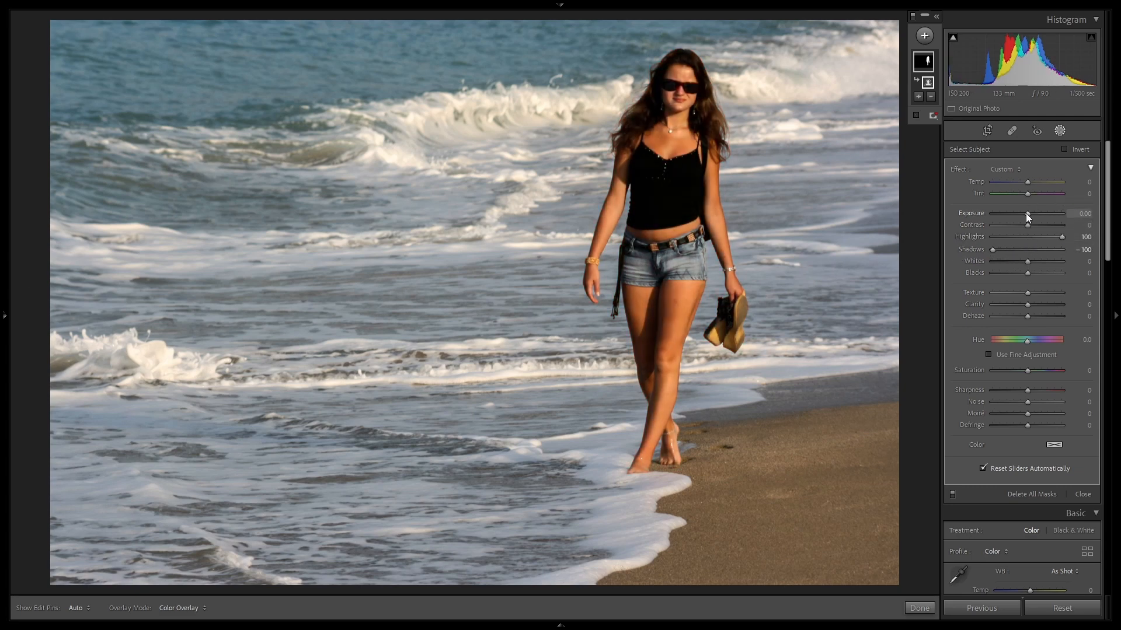
Step: Set the woman's mask to Exposure 0.44, Highlights -100 and Shadows 100, and compare the result by hiding and showing the mask
left_click_drag(994, 251, 1029, 213)
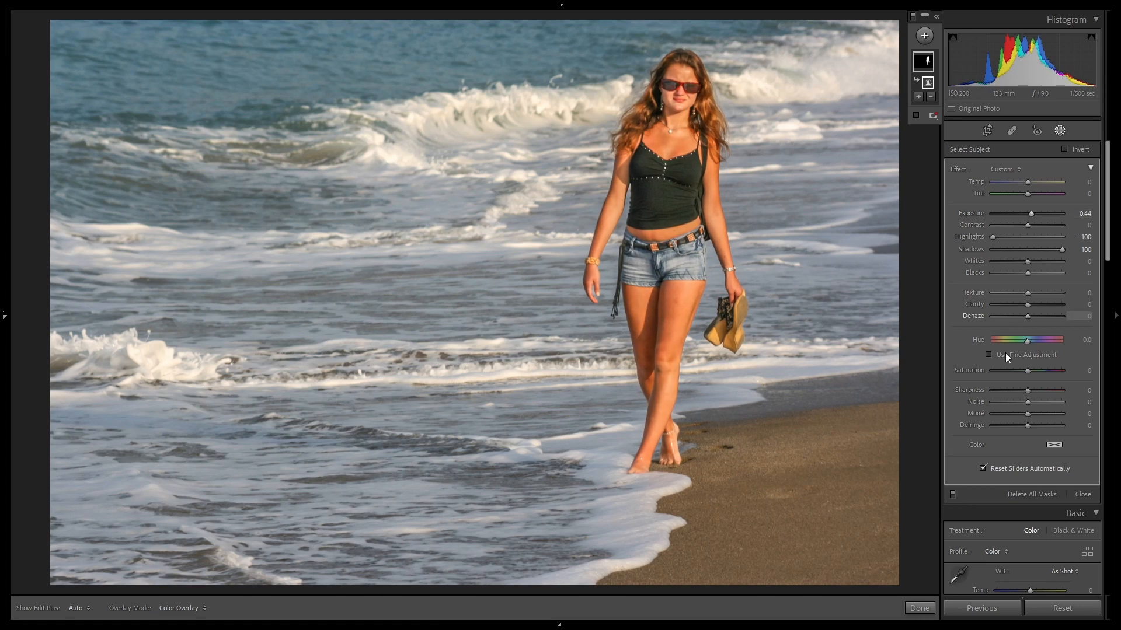
right_click(924, 66)
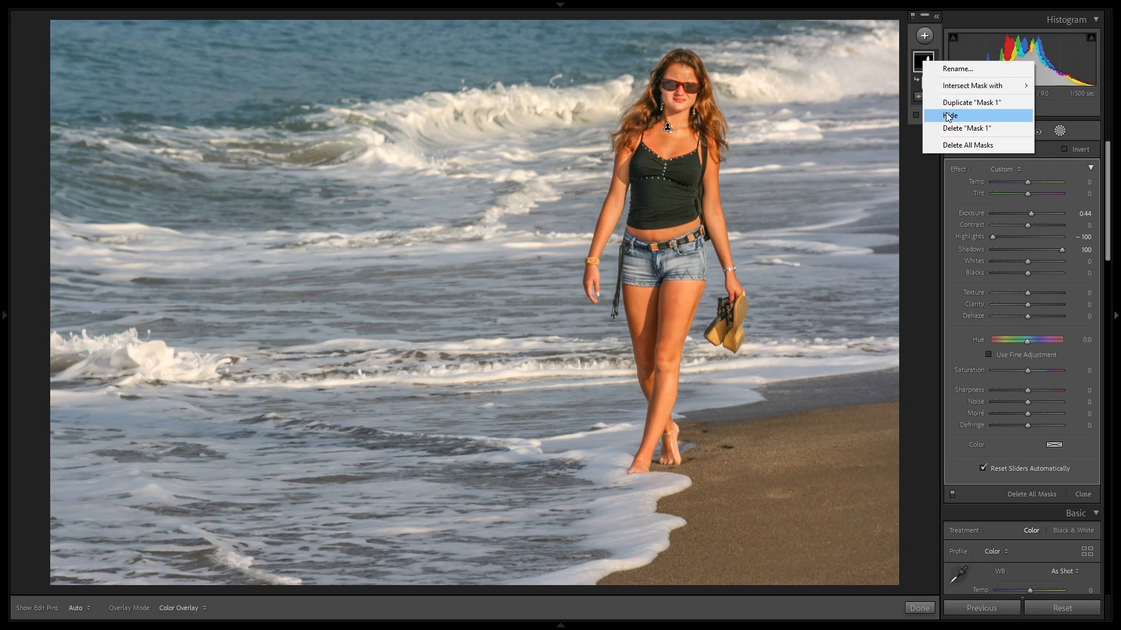
left_click(947, 115)
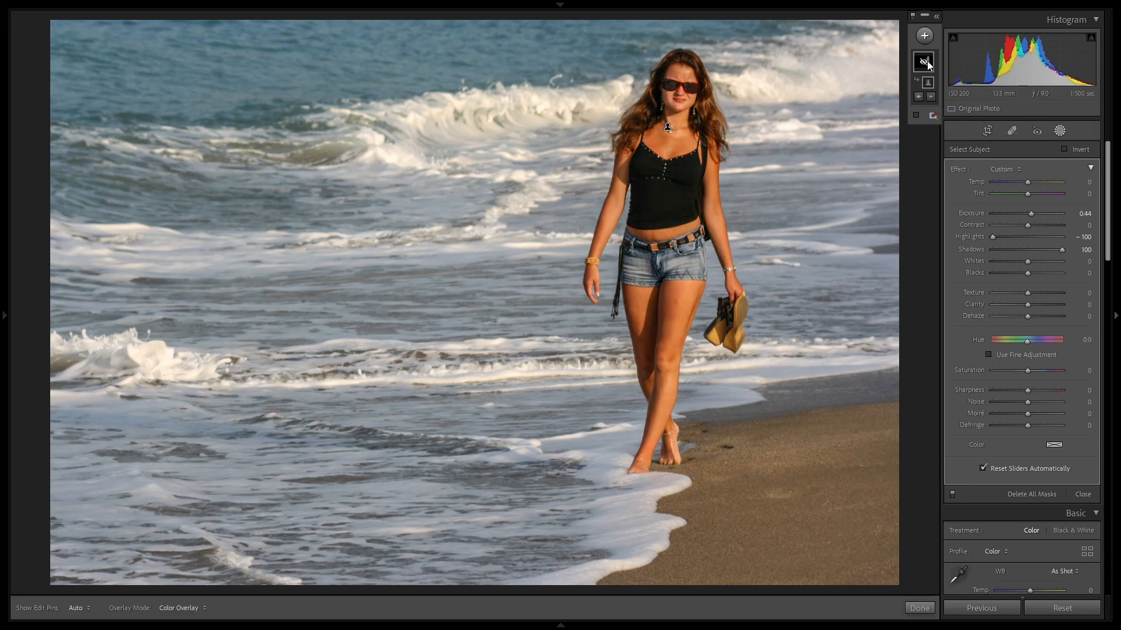
right_click(927, 61)
left_click(948, 116)
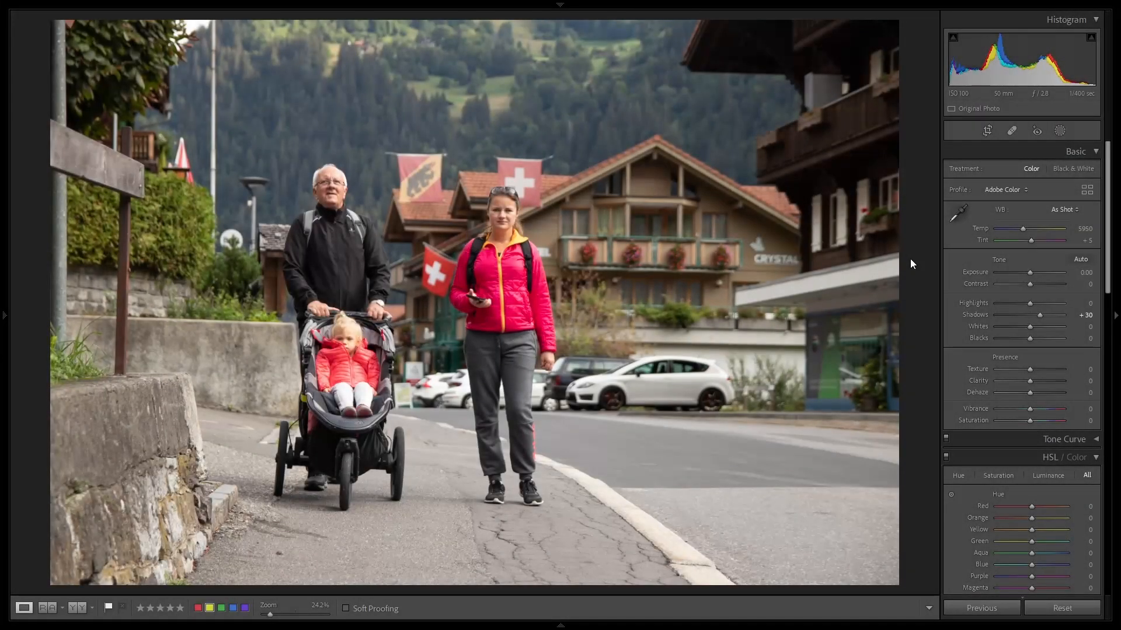
Step: Create a Select Subject mask on the people in the street photo and raise its Shadows
left_click(1060, 130)
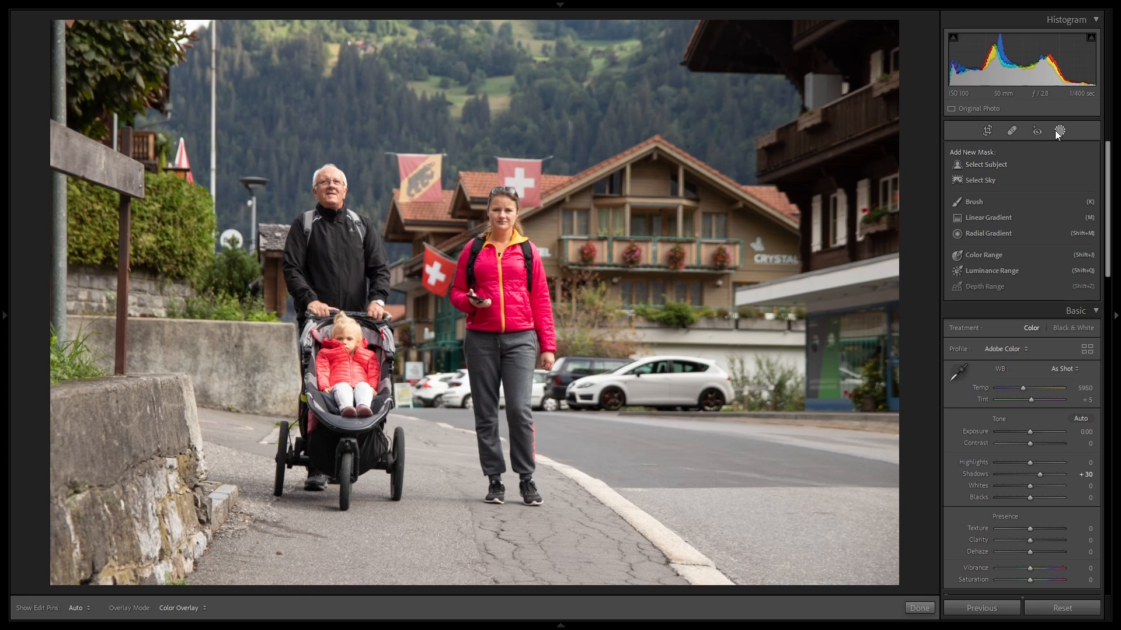
left_click(988, 164)
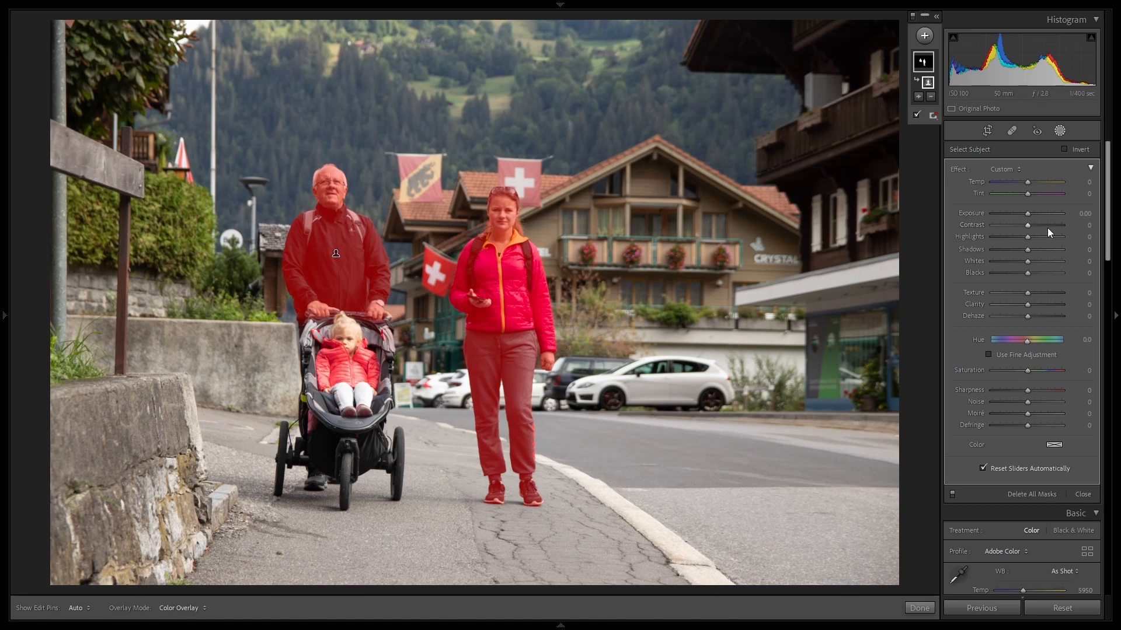
mouse_move(1027, 250)
left_mouse_down()
mouse_move(1082, 251)
mouse_move(1035, 257)
left_mouse_up()
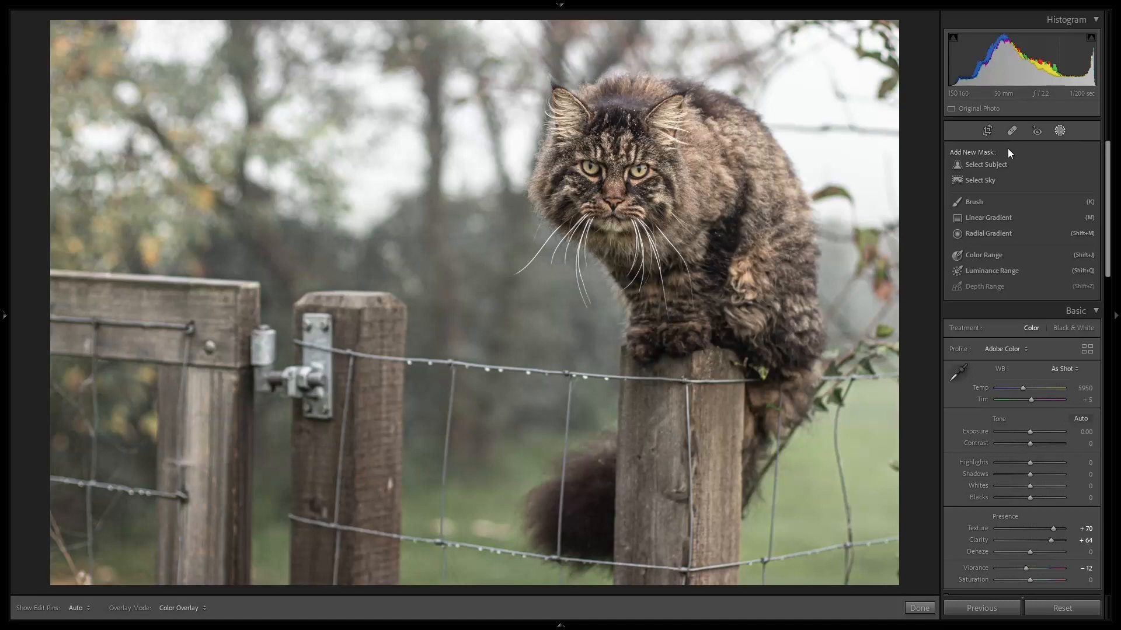
Step: Create a Select Subject mask on the cat and subtract the wooden post beneath it with a size 10 brush
left_click(993, 164)
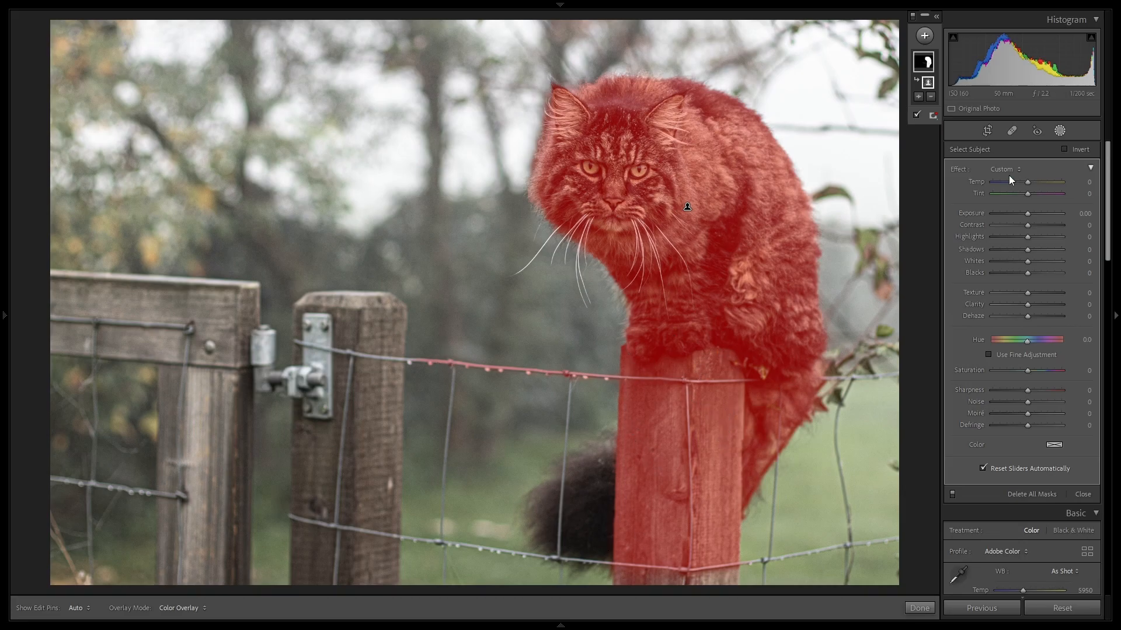
left_click(932, 102)
left_click(932, 121)
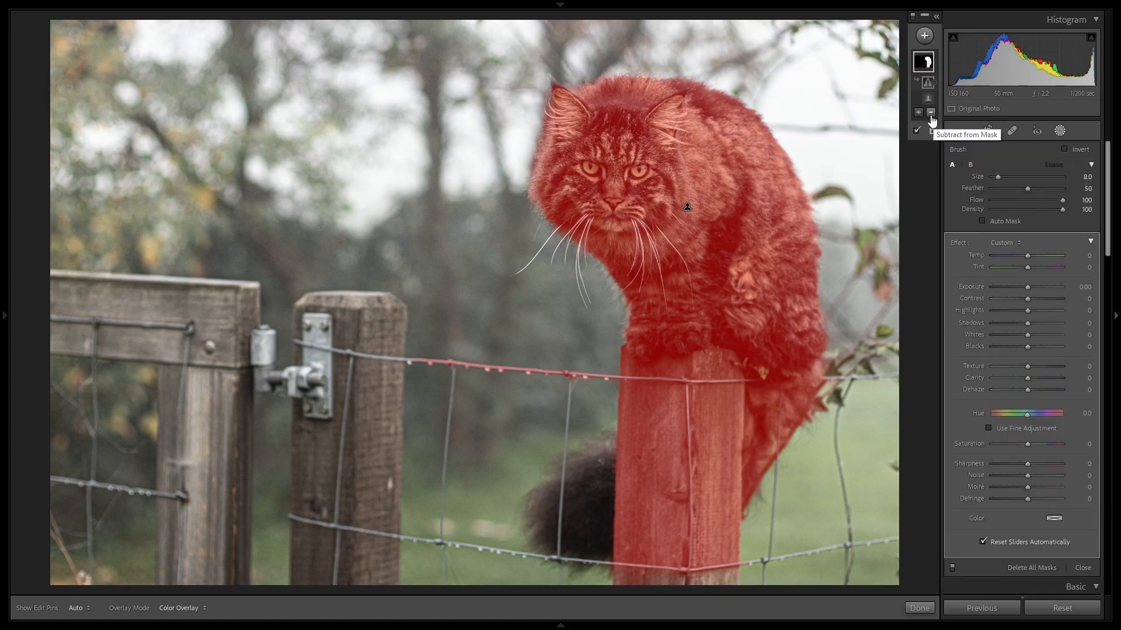
left_click(932, 115)
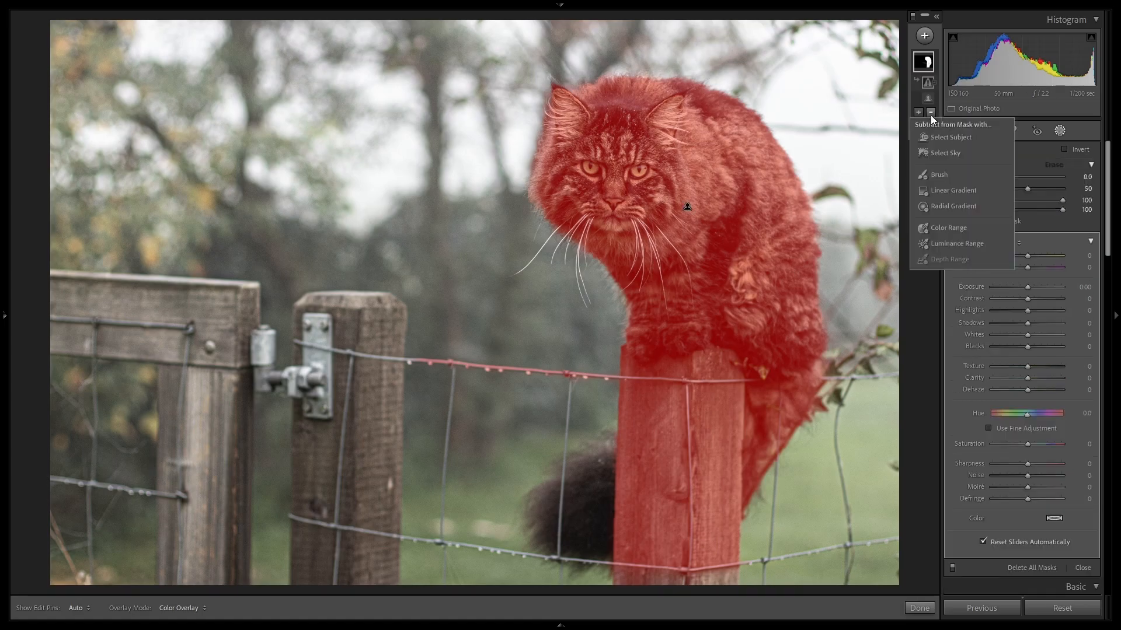
left_click(944, 175)
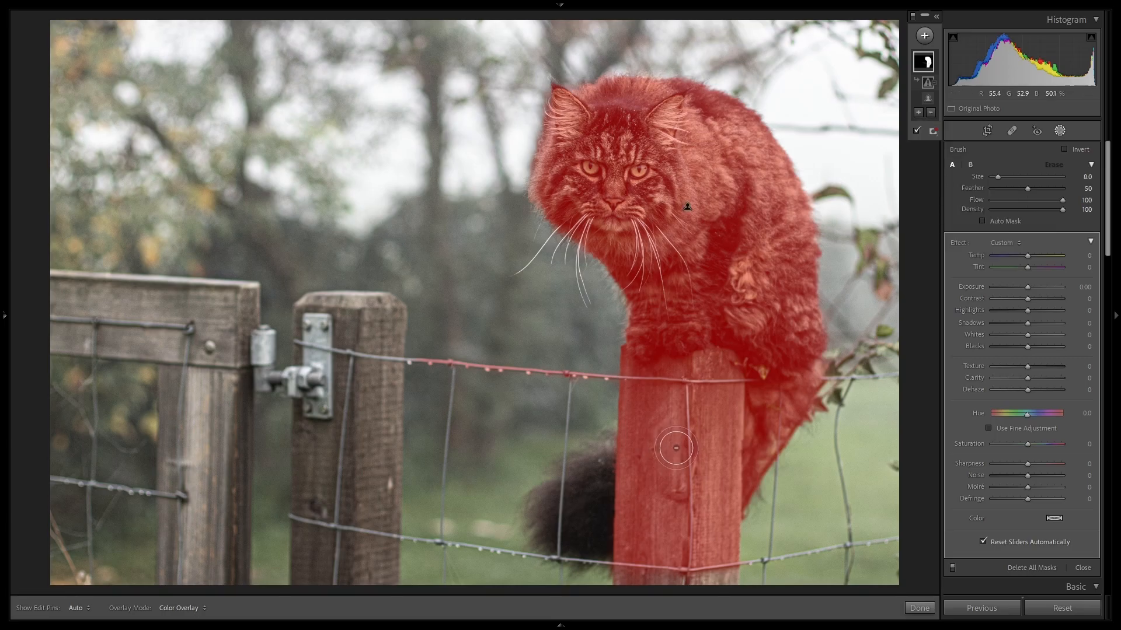
scroll(675, 450, "up", 2)
mouse_move(680, 455)
left_mouse_down()
mouse_move(680, 537)
mouse_move(680, 477)
mouse_move(693, 552)
mouse_move(721, 527)
mouse_move(724, 571)
mouse_move(713, 510)
mouse_move(722, 370)
mouse_move(643, 372)
mouse_move(627, 590)
mouse_move(640, 460)
mouse_move(627, 390)
mouse_move(401, 362)
mouse_move(617, 388)
left_mouse_up()
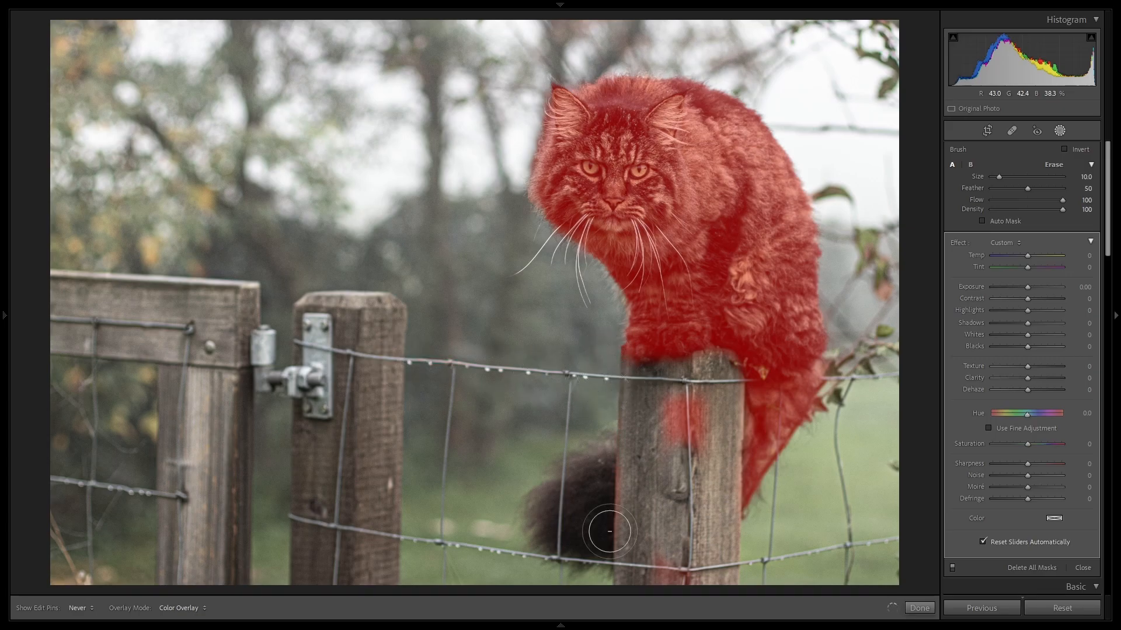
mouse_move(696, 472)
left_mouse_down()
mouse_move(682, 417)
mouse_move(686, 512)
left_mouse_up()
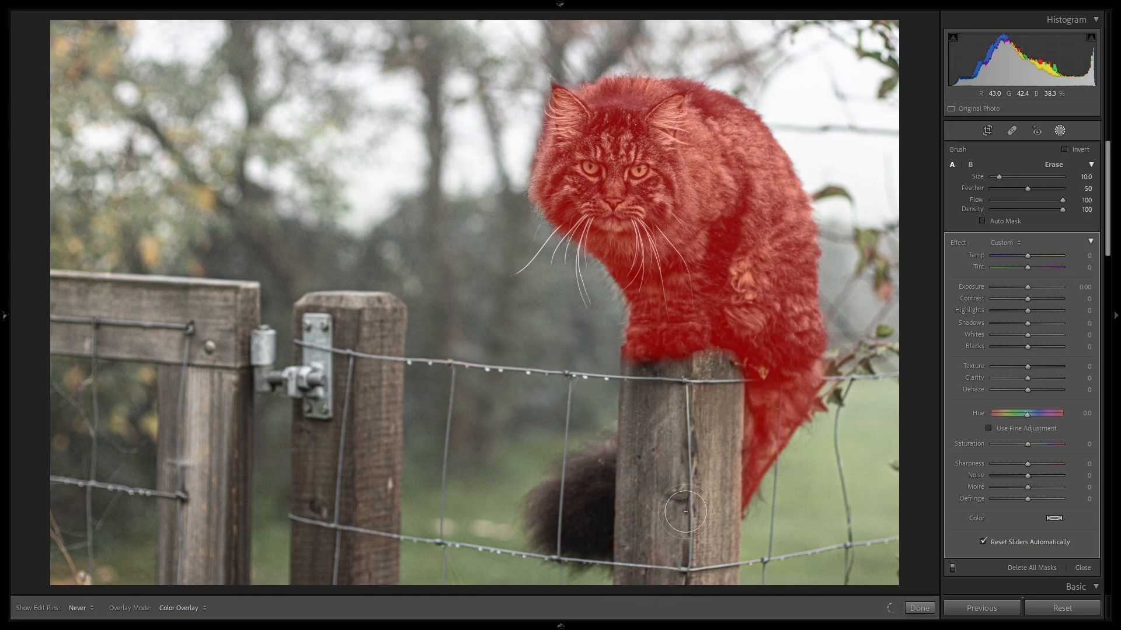
key("h")
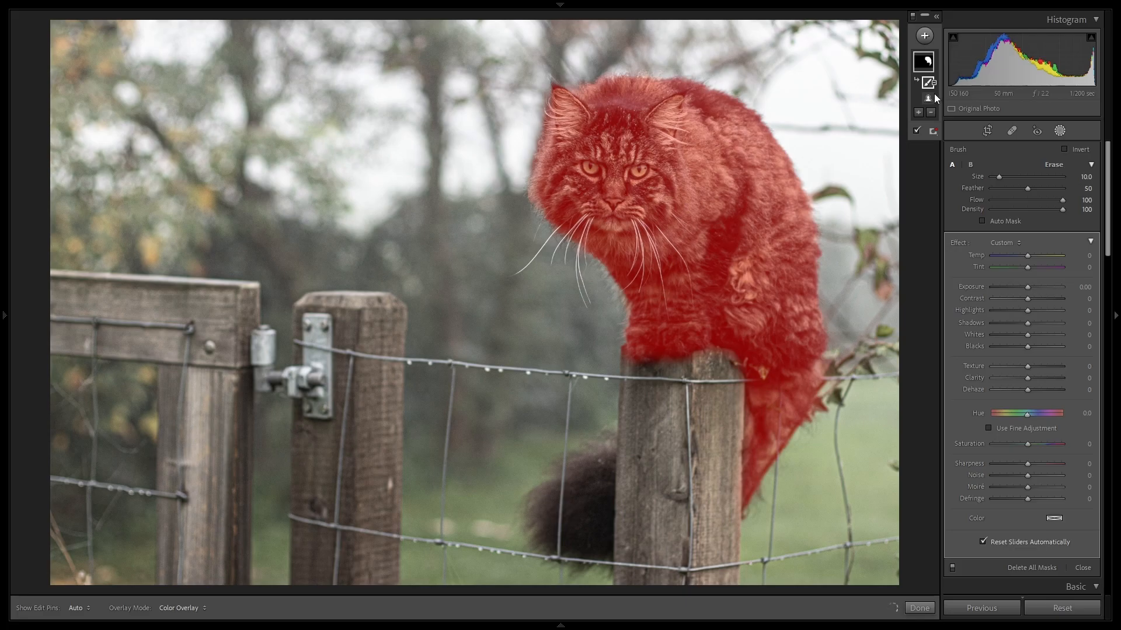
Step: Brush the cat's tail and missed fur beside the post into the mask, finishing at brush size 4, and adjust the mask's Clarity
left_click(918, 114)
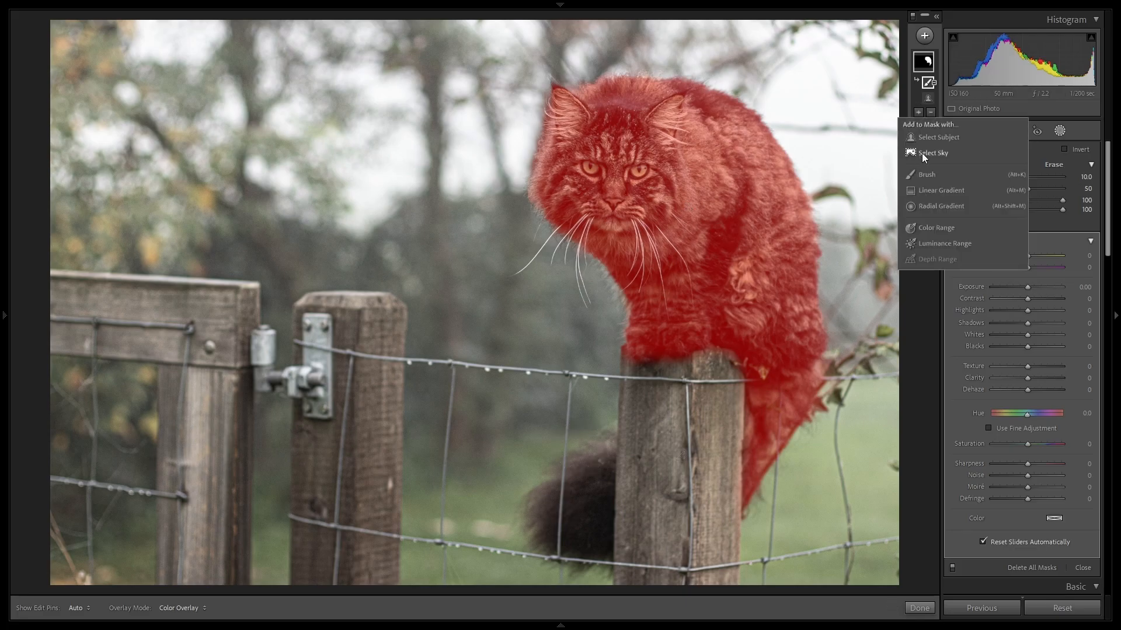
left_click(941, 175)
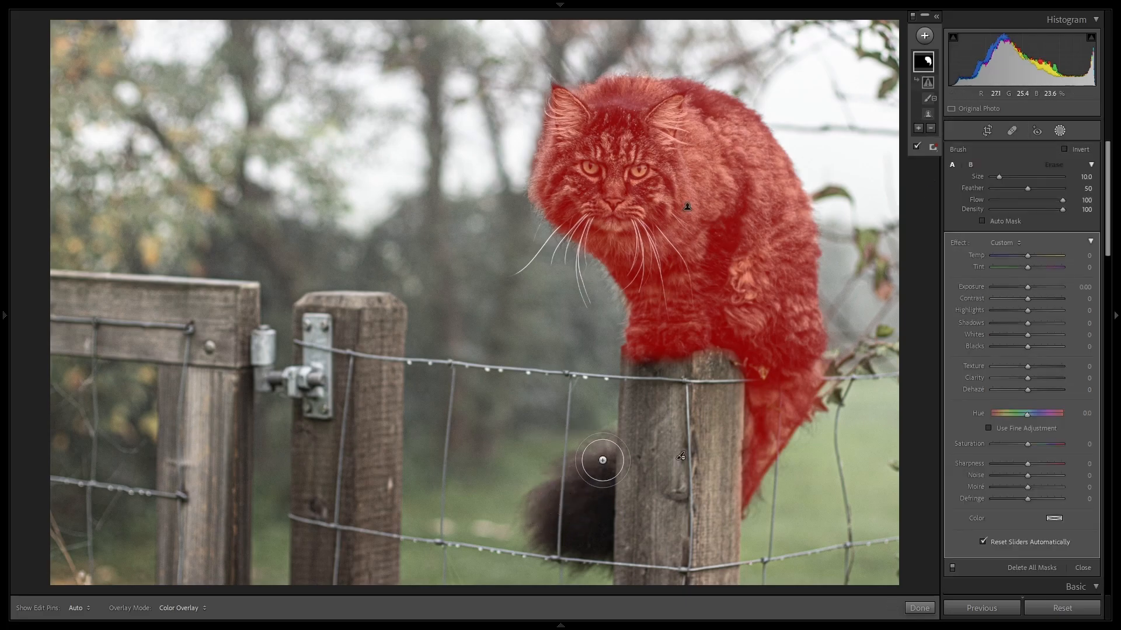
key("h")
mouse_move(593, 478)
left_mouse_down()
mouse_move(593, 547)
mouse_move(538, 513)
mouse_move(608, 457)
mouse_move(608, 440)
mouse_move(596, 500)
left_mouse_up()
scroll(604, 459, "down", 2)
scroll(609, 445, "down", 4)
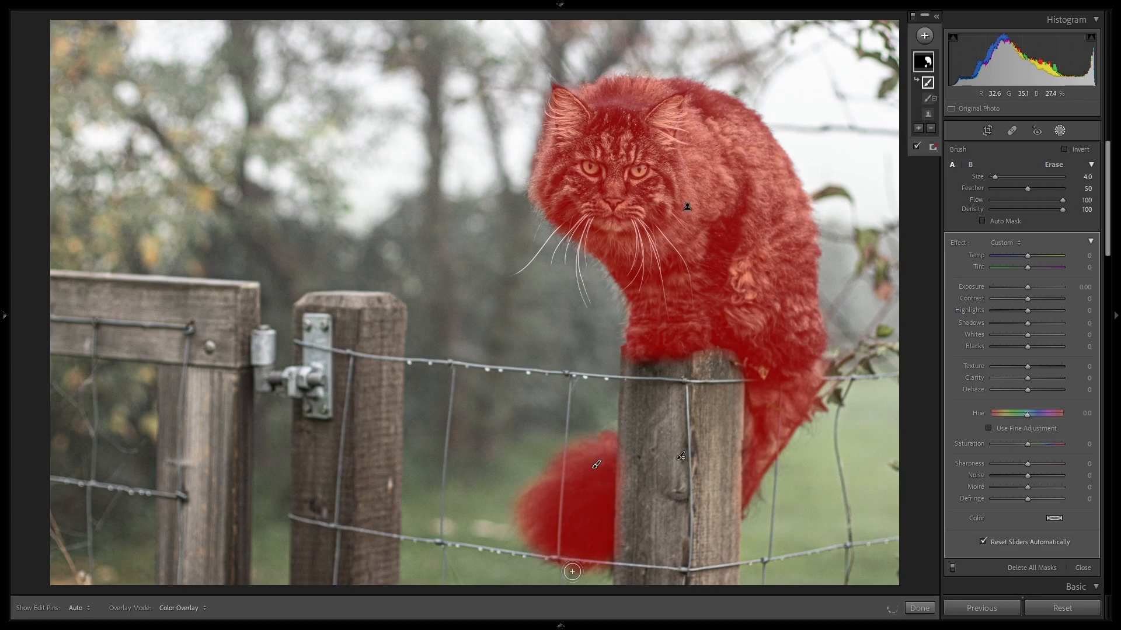
left_click_drag(573, 569, 606, 558)
left_click_drag(753, 410, 749, 474)
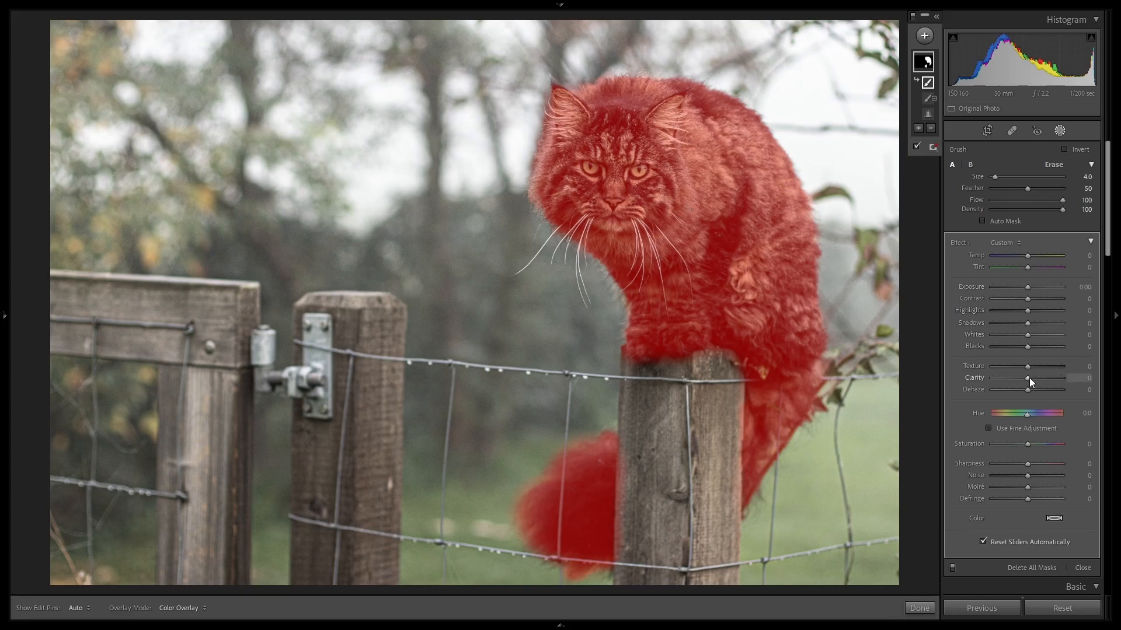
mouse_move(1058, 380)
left_mouse_down()
mouse_move(1090, 384)
mouse_move(1038, 381)
mouse_move(1090, 386)
mouse_move(1033, 386)
mouse_move(1051, 387)
left_mouse_up()
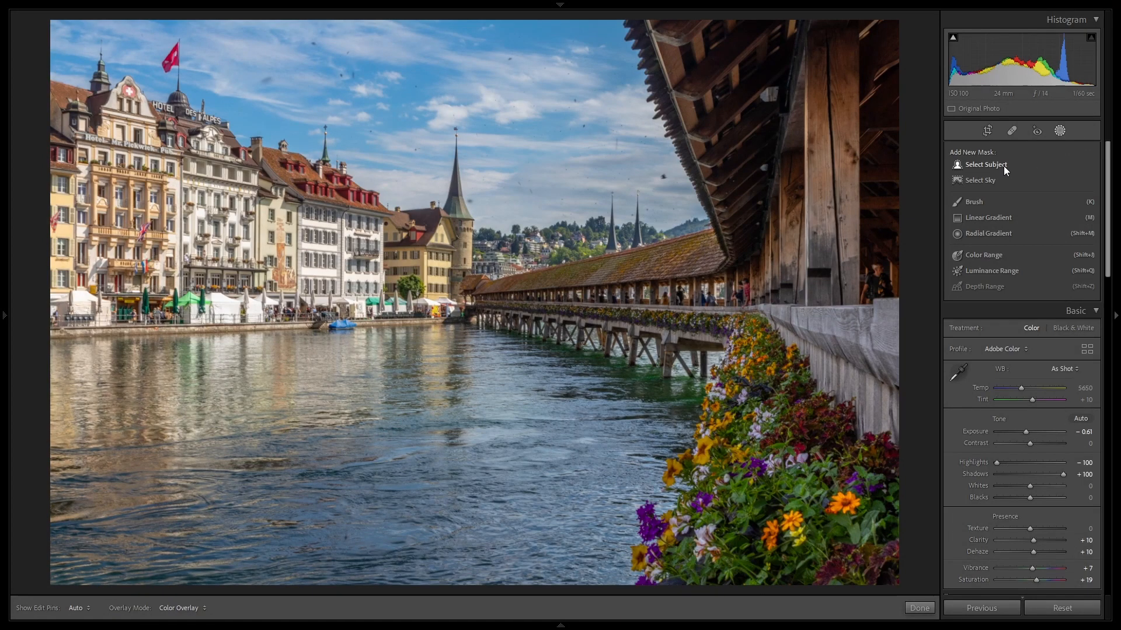
Step: Mask the sky in the covered bridge photo with Select Sky, set its Exposure to 0.37 and cool its Temp slightly
left_click(986, 182)
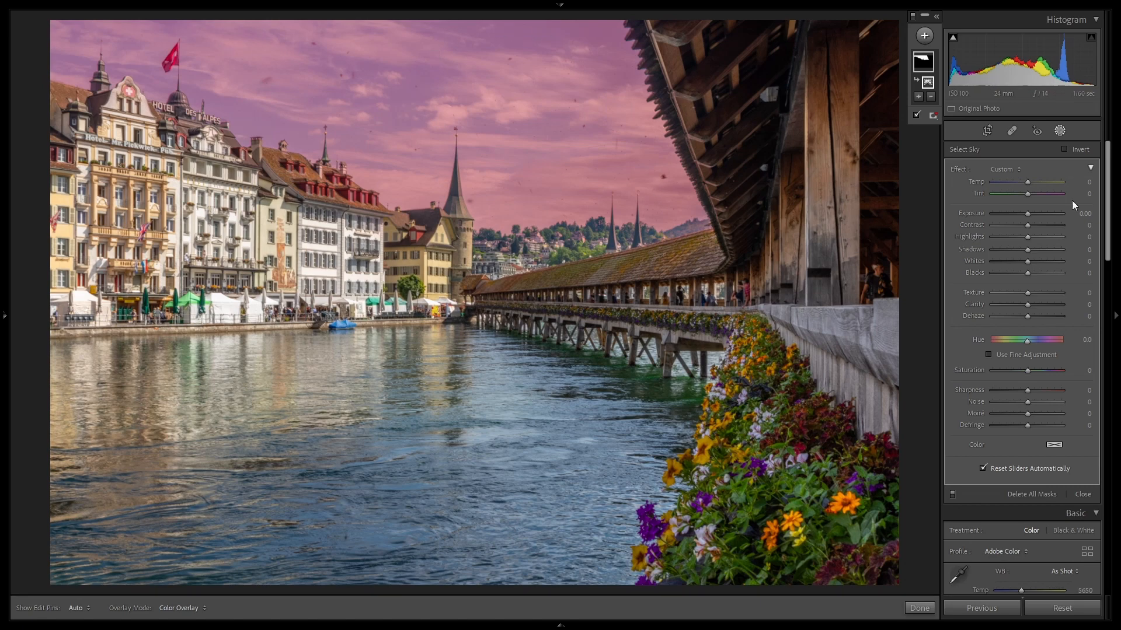
left_click_drag(1028, 214, 990, 217)
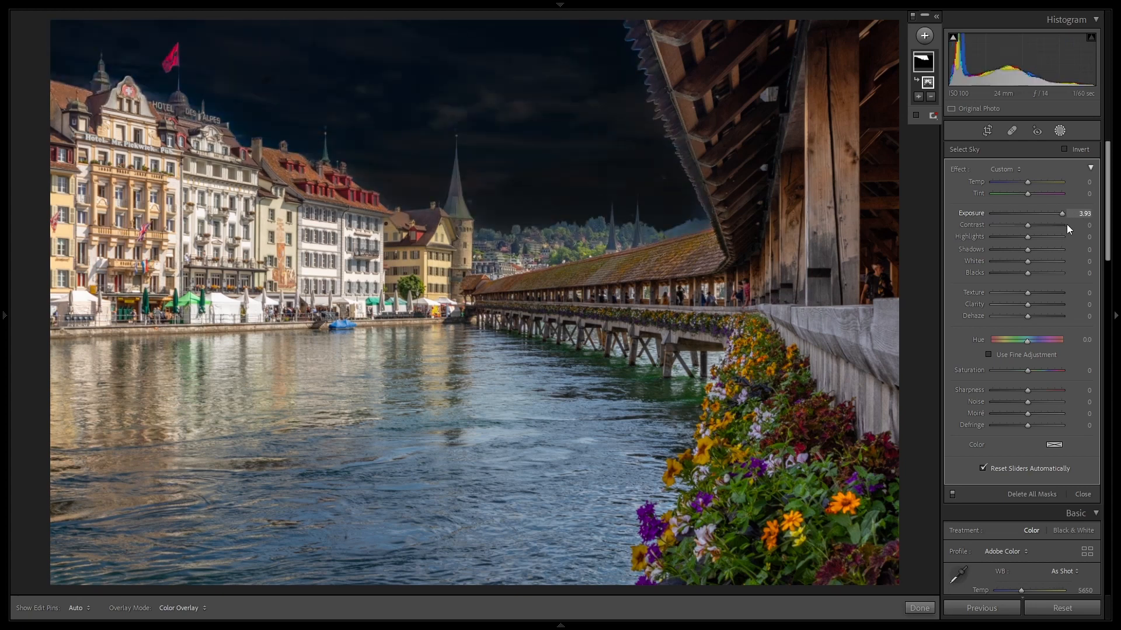
left_click_drag(1066, 225, 1030, 227)
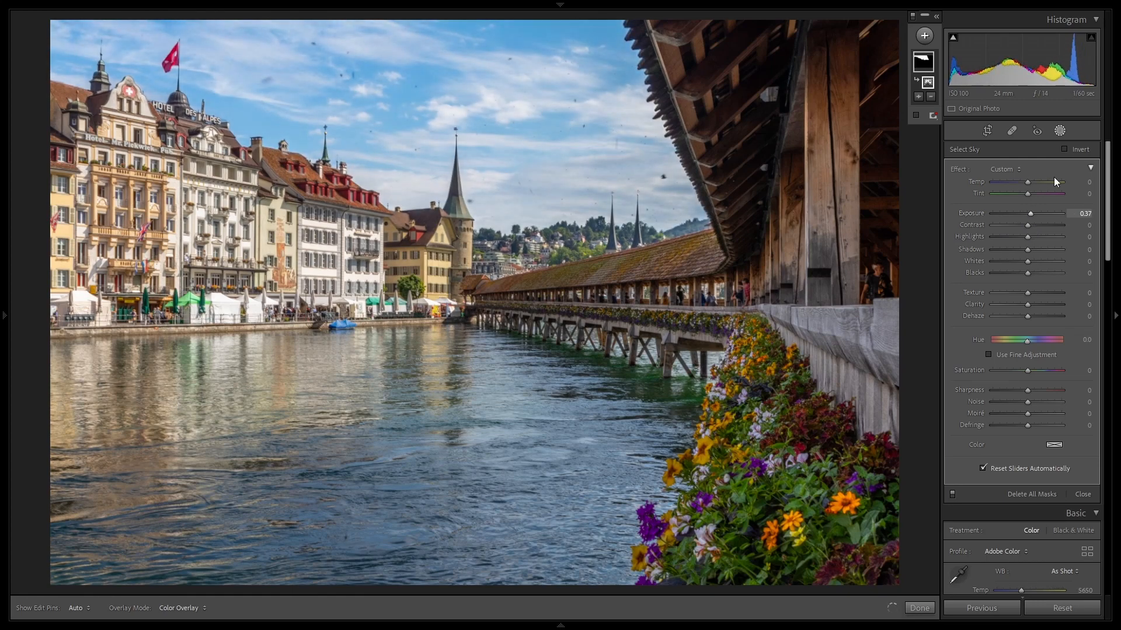
mouse_move(1027, 181)
left_mouse_down()
mouse_move(1000, 184)
mouse_move(1025, 188)
left_mouse_up()
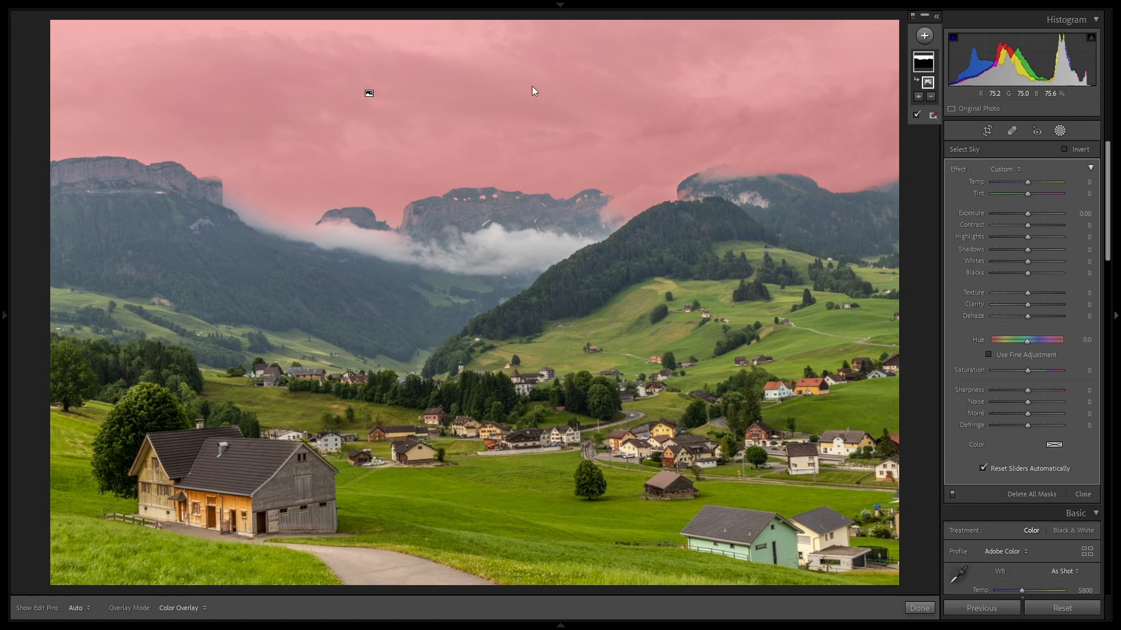
Step: Set the valley photo's sky mask to Dehaze 29 and Temp -3, and finish masking
left_click_drag(1024, 213, 1024, 213)
double_click(1025, 213)
left_click_drag(1027, 317, 1037, 317)
left_click_drag(1029, 184, 1027, 185)
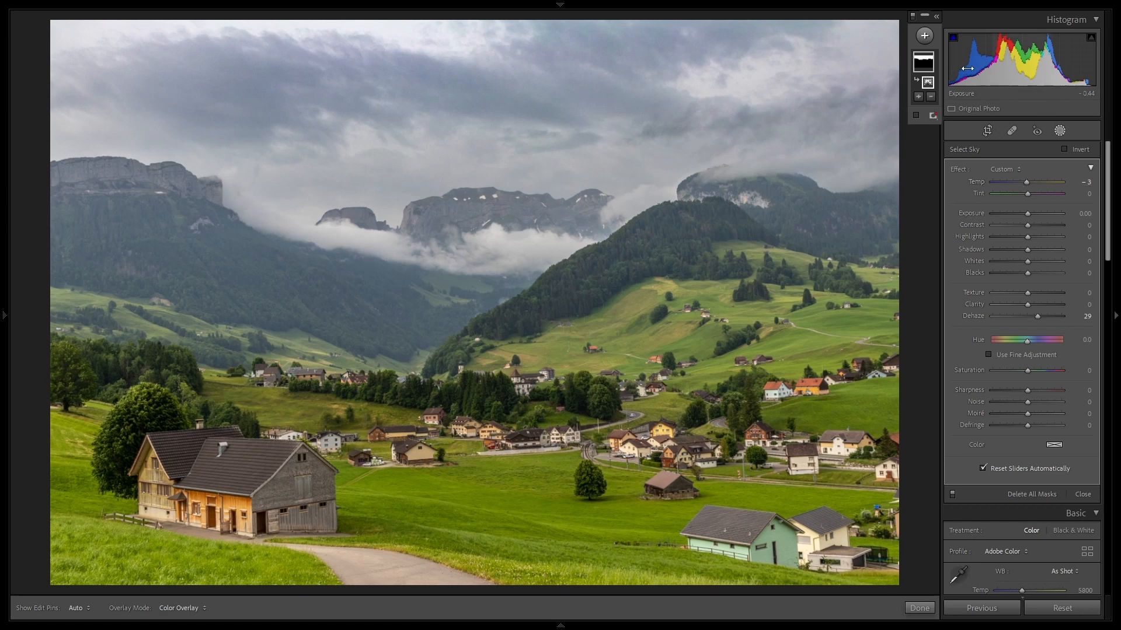
mouse_move(924, 67)
left_click(917, 608)
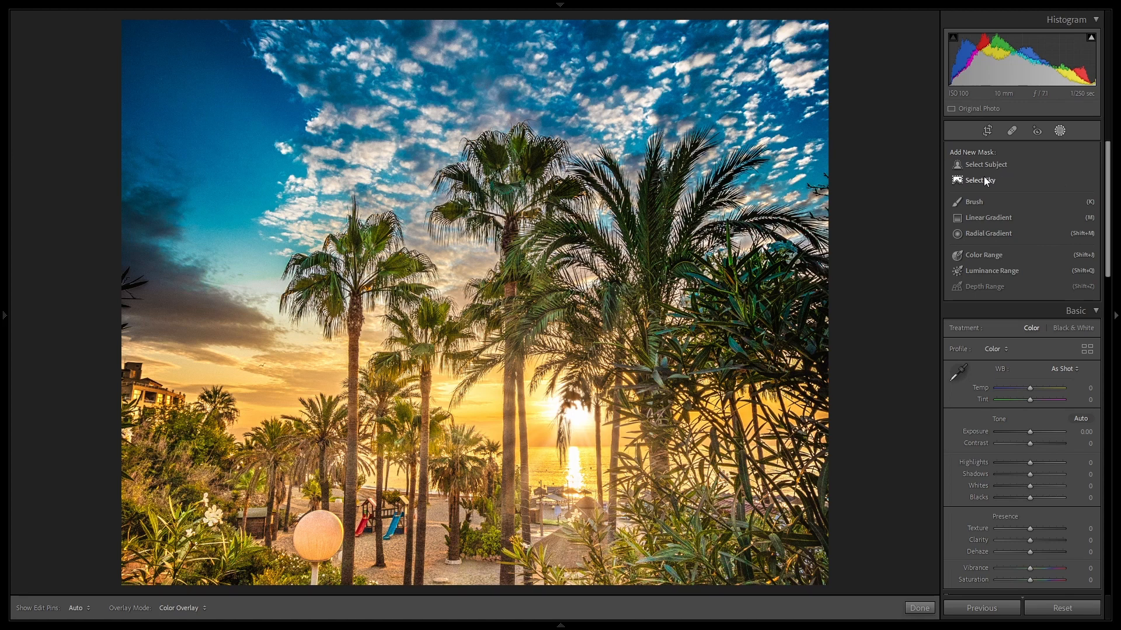
Step: Create a Select Sky mask in the palm tree photo and check its coverage by temporarily lowering Exposure to -4.00
left_click(982, 179)
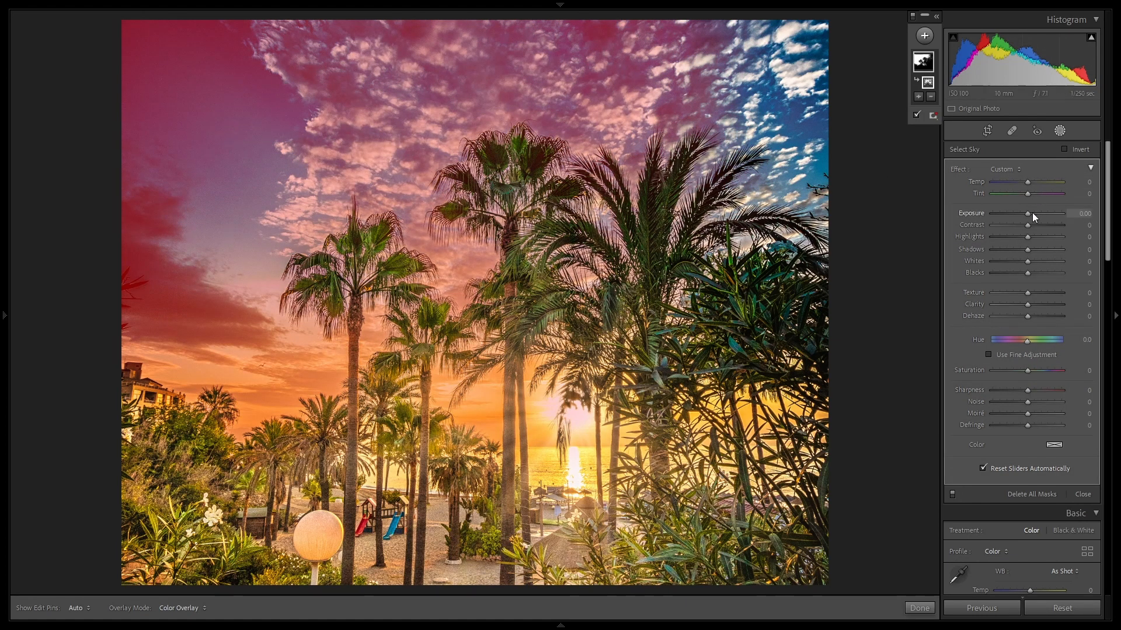
left_click_drag(1026, 215, 937, 216)
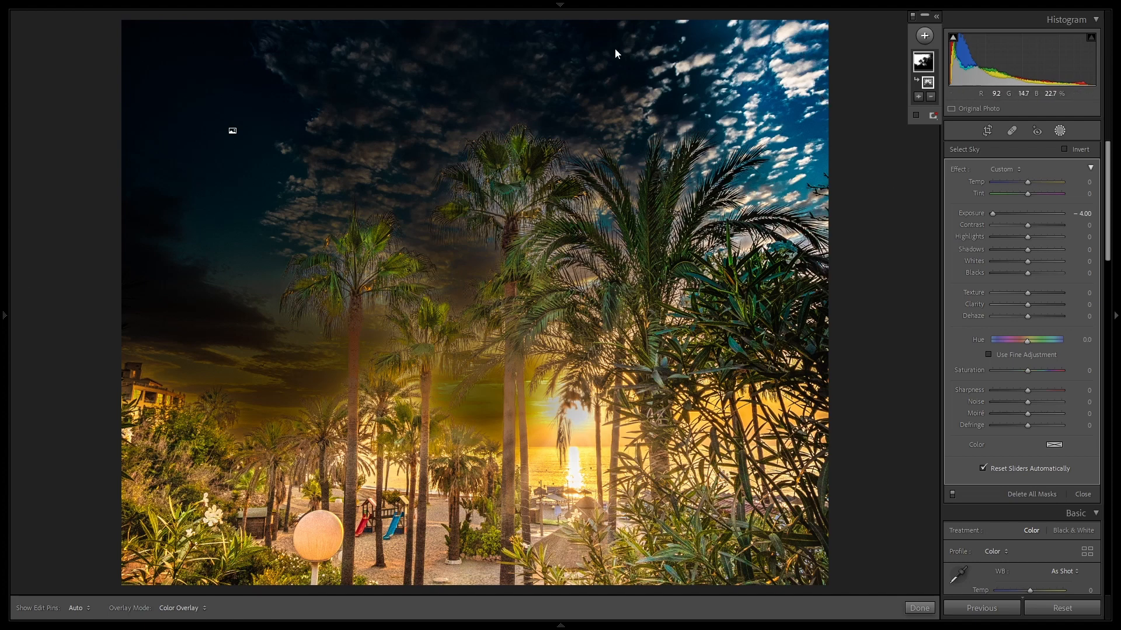
double_click(972, 213)
key("o")
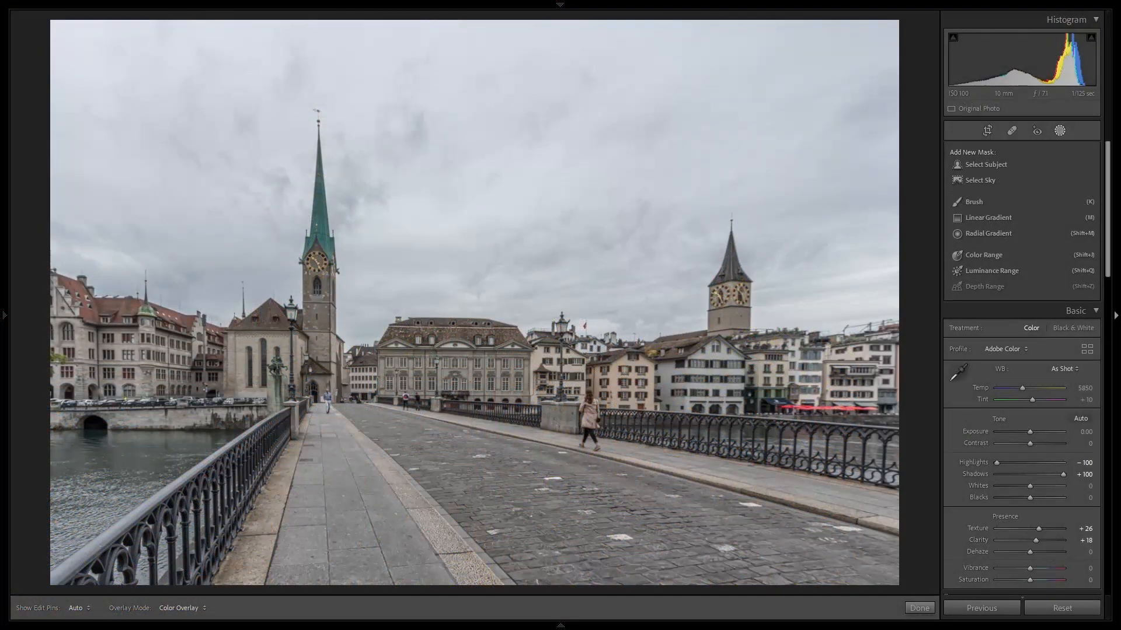
Step: Create a Select Sky mask on the cloudy sky above the church towers and cobbled bridge
left_click(983, 180)
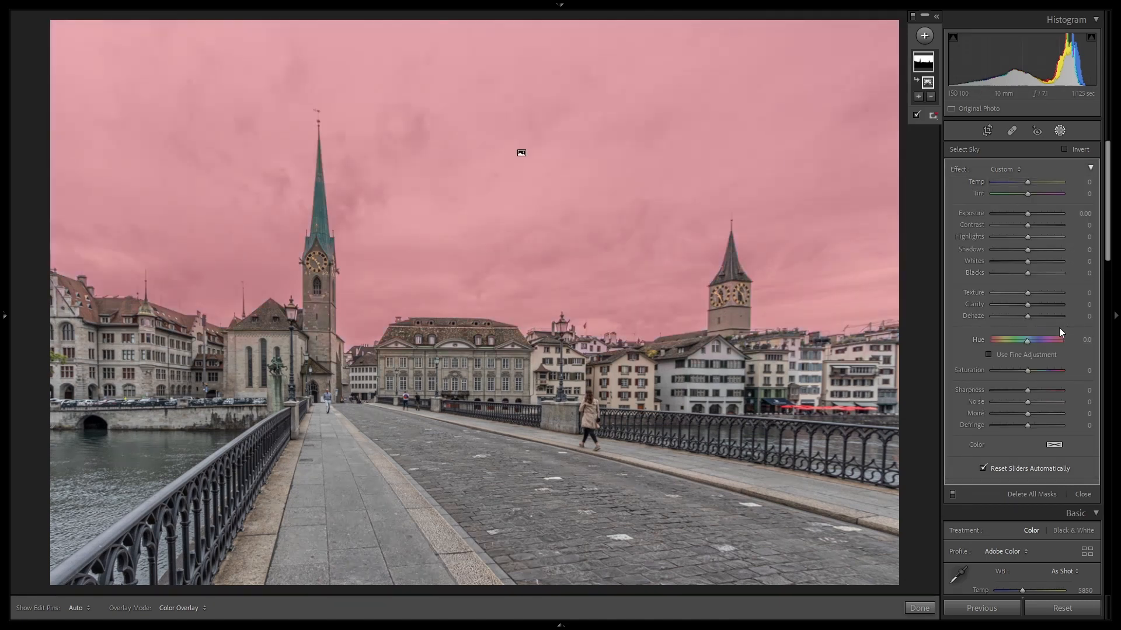
Step: Set the sky mask of the church towers photo to Dehaze 26 and Temp -13
left_click(1028, 317)
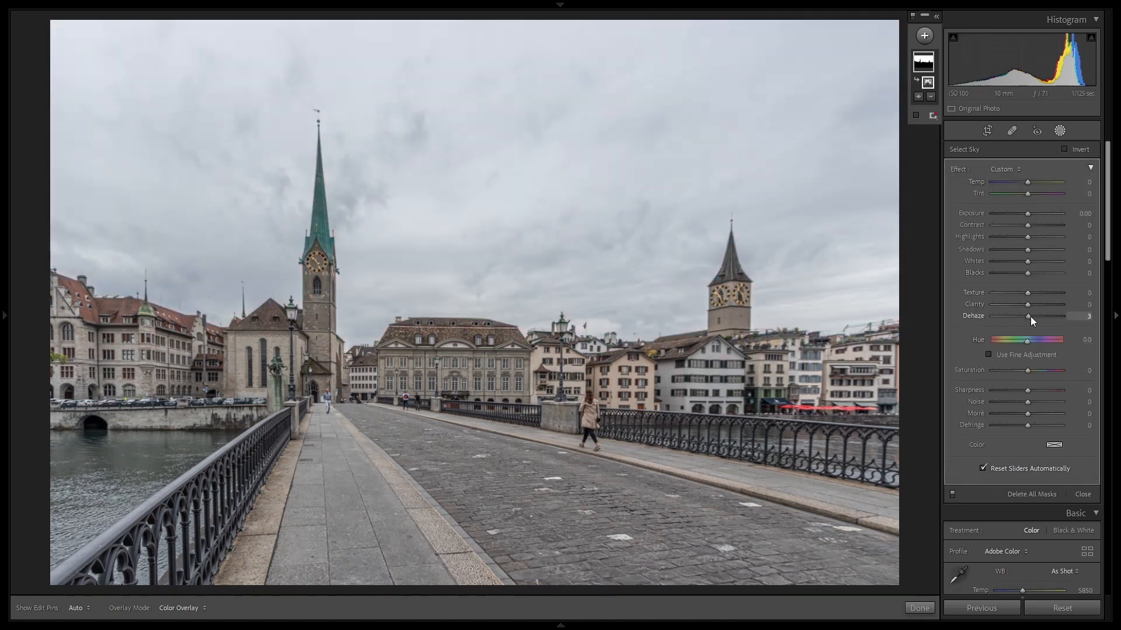
left_click_drag(1031, 316, 1038, 316)
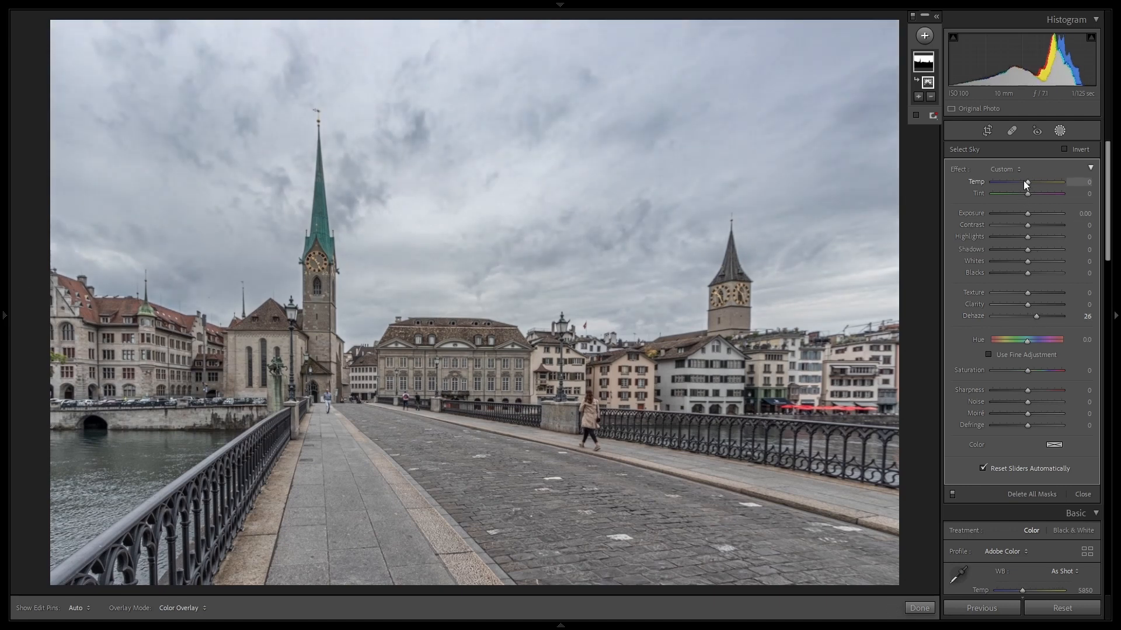
left_click_drag(1021, 182, 1017, 180)
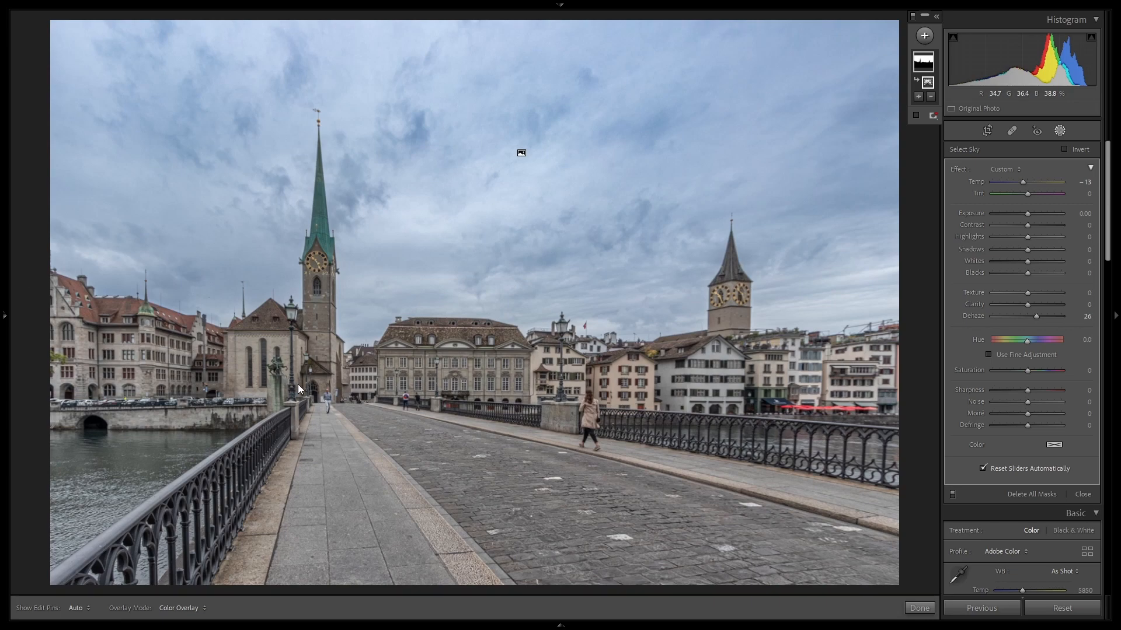
Step: Duplicate the sky mask, invert the copy to cover the buildings and bridge with its adjustments reset, and show the overlay
right_click(925, 70)
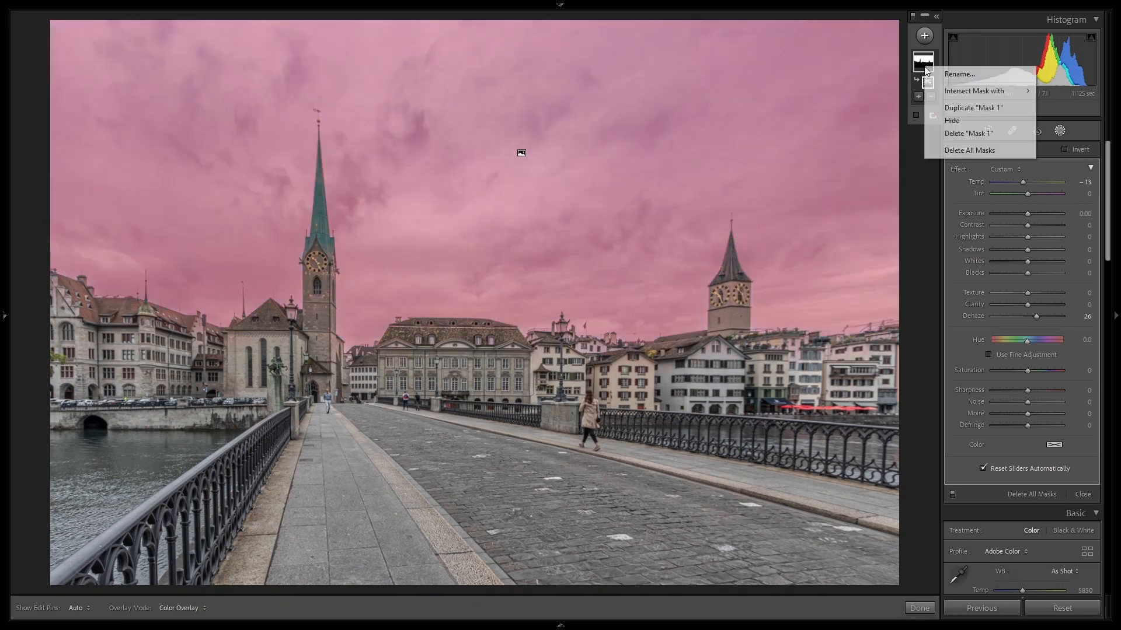
left_click(947, 109)
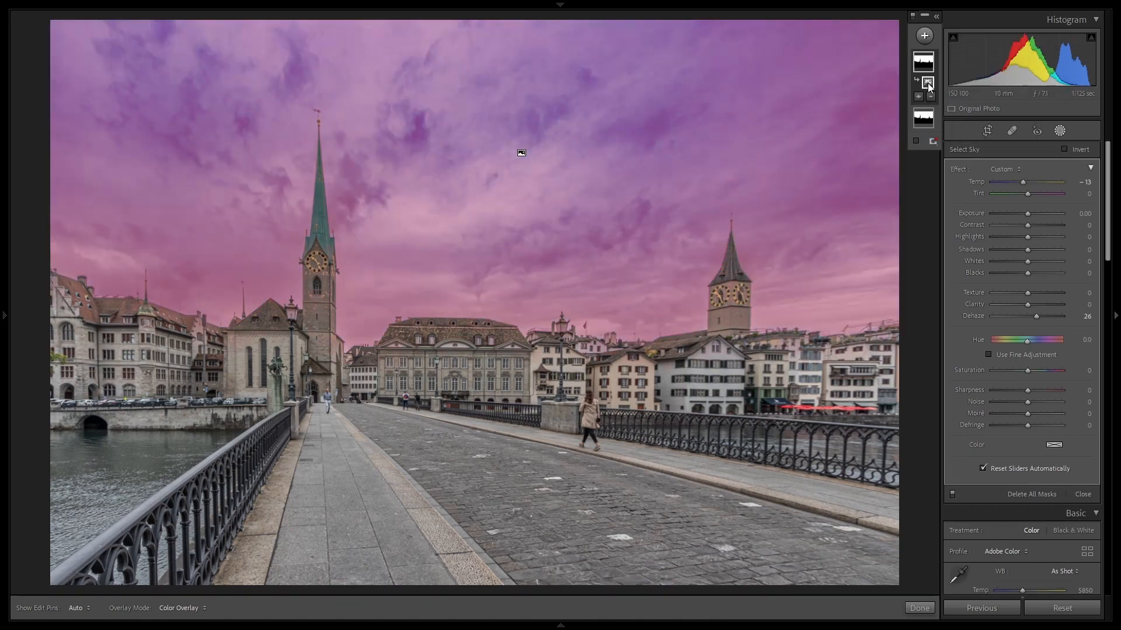
right_click(927, 83)
left_click(951, 120)
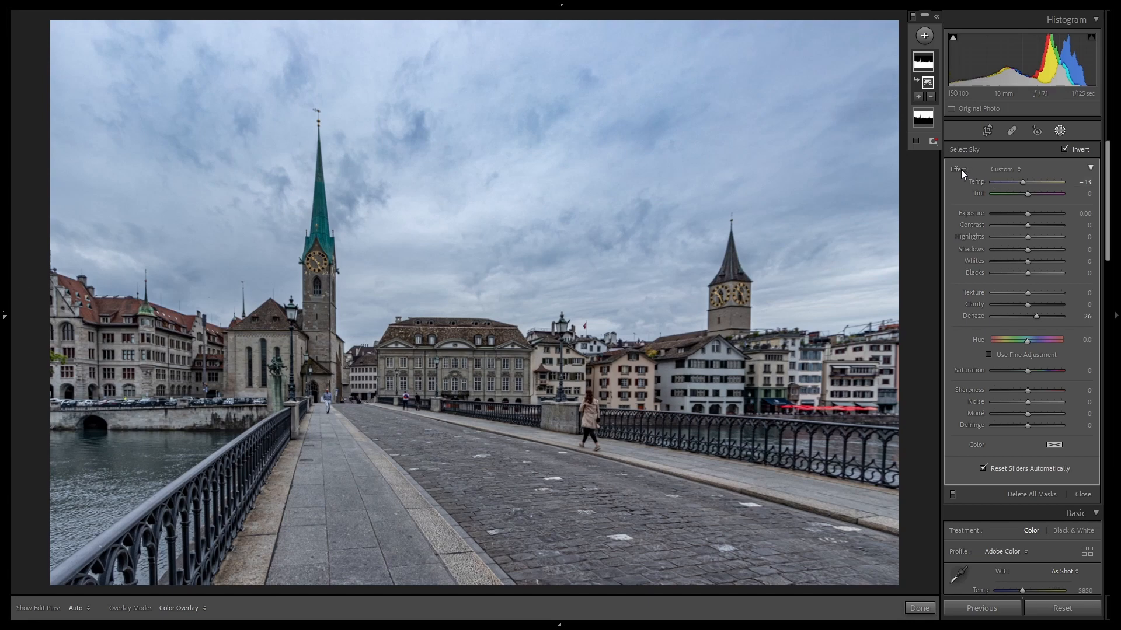
key("o")
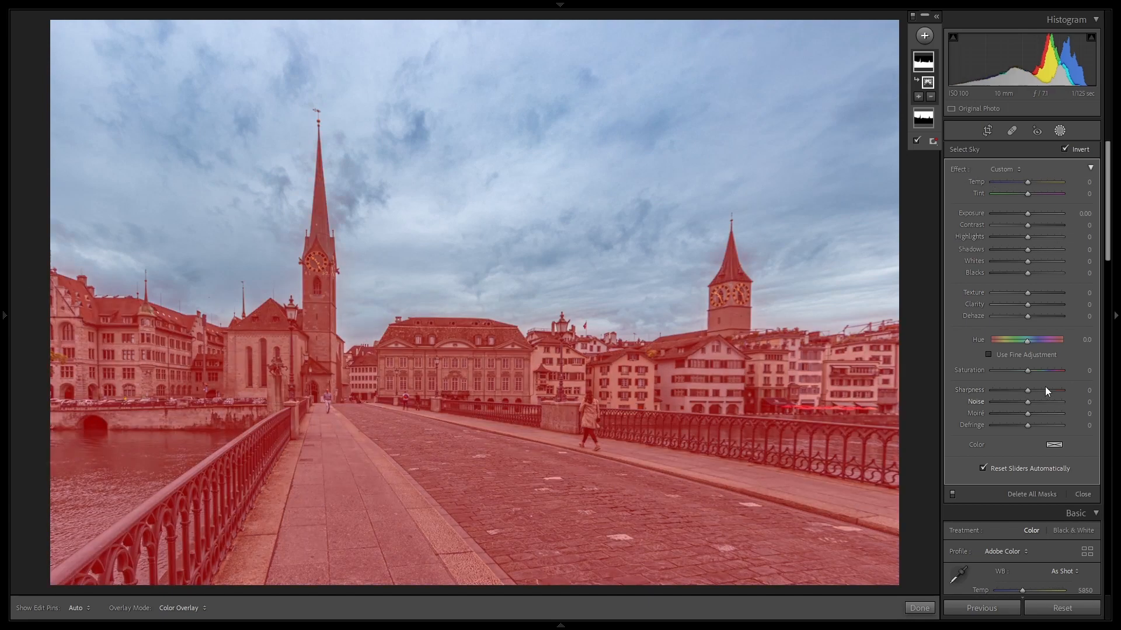
Step: Set the inverted mask to Exposure 0.17, Highlights -100, Shadows 93 and Clarity 71, and leave masking
left_click_drag(1026, 304, 1083, 306)
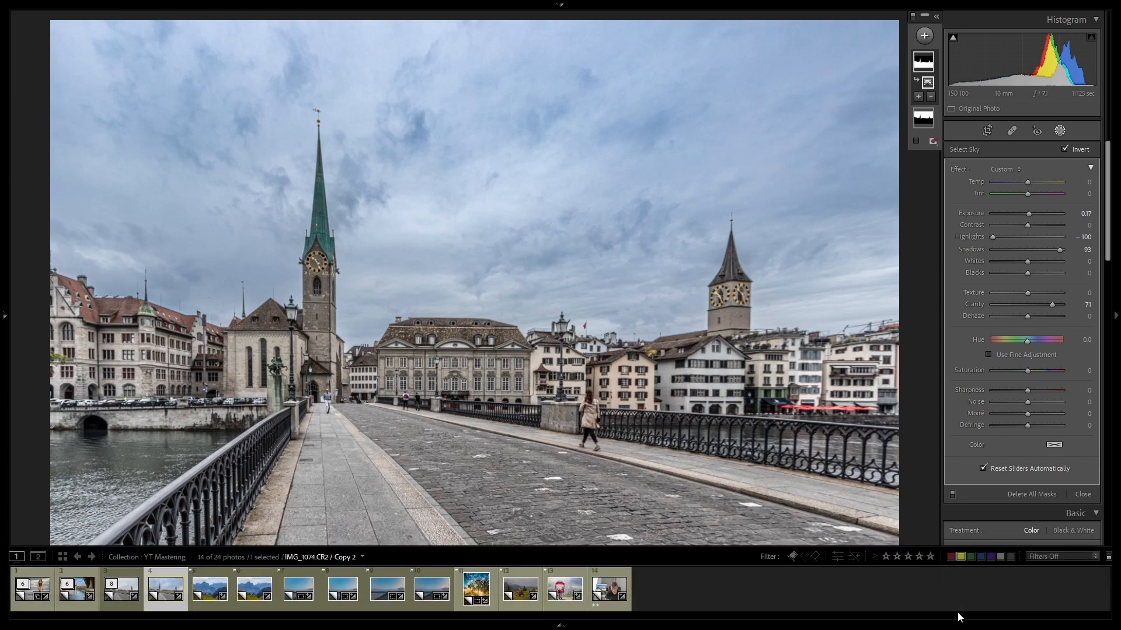
left_click(1056, 133)
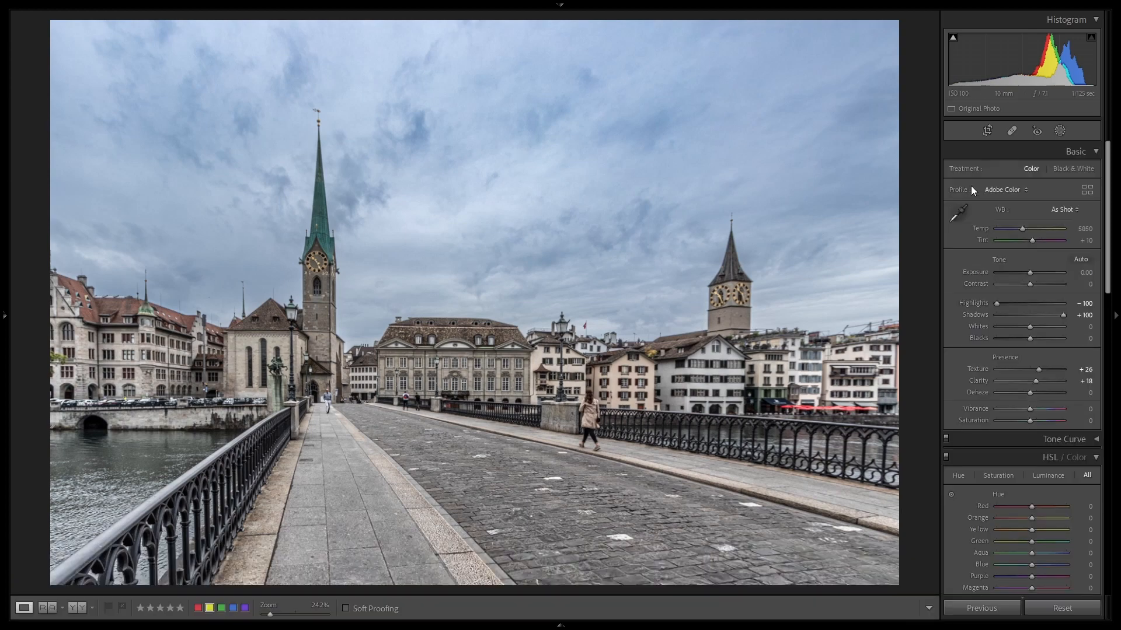
Step: Add a wide Radial Gradient mask with Feather 50 centred on the cobbled surface of the bridge
left_click(1063, 132)
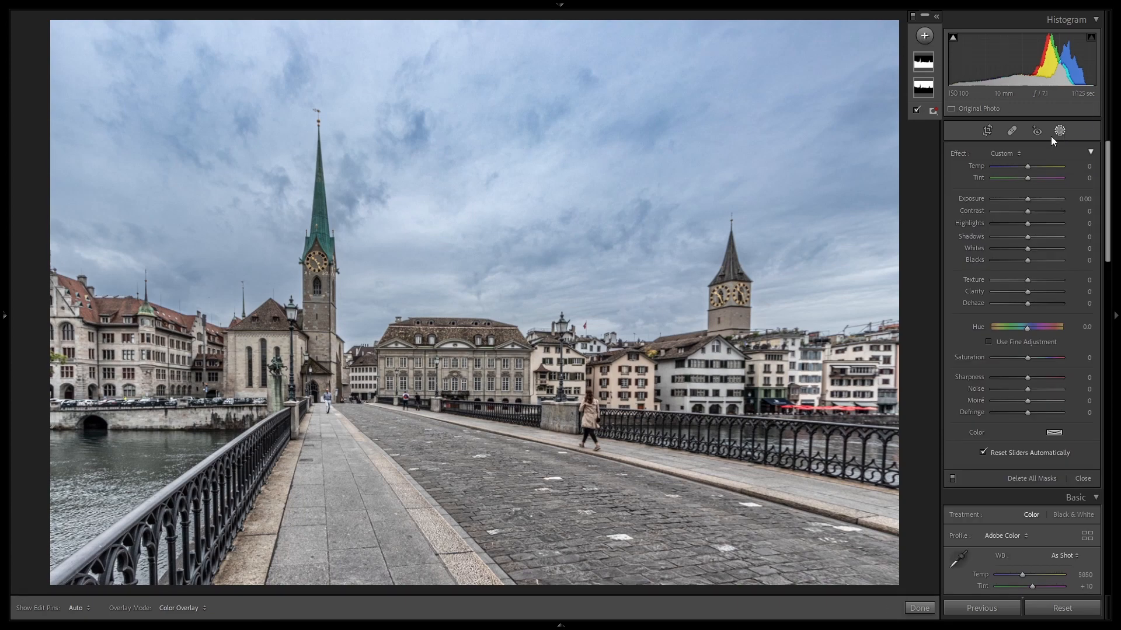
left_click(923, 35)
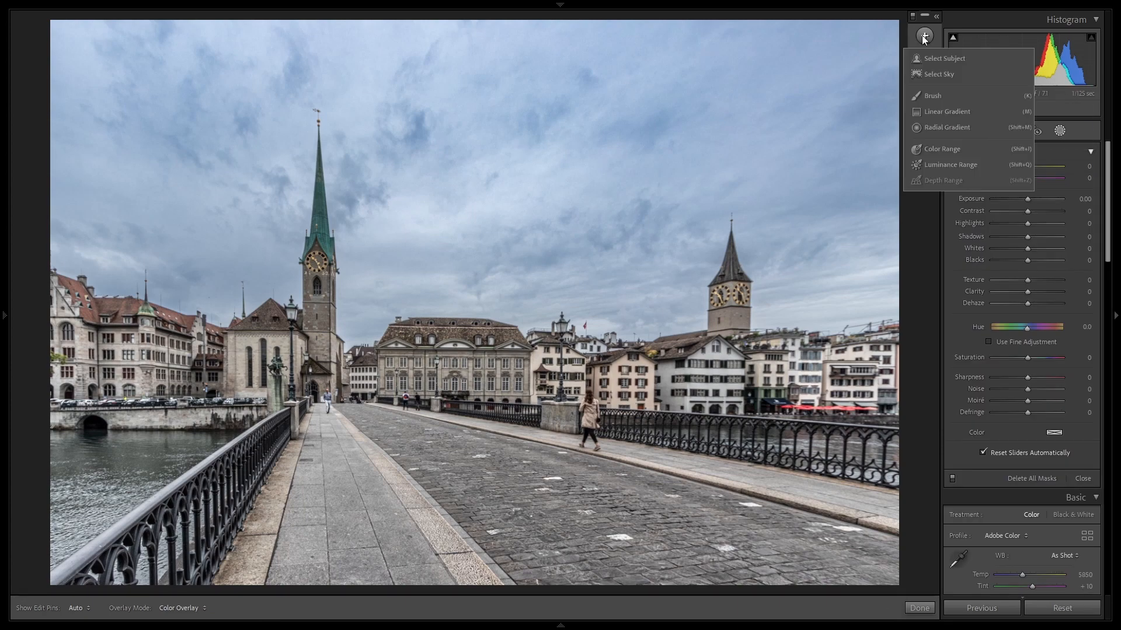
left_click(944, 128)
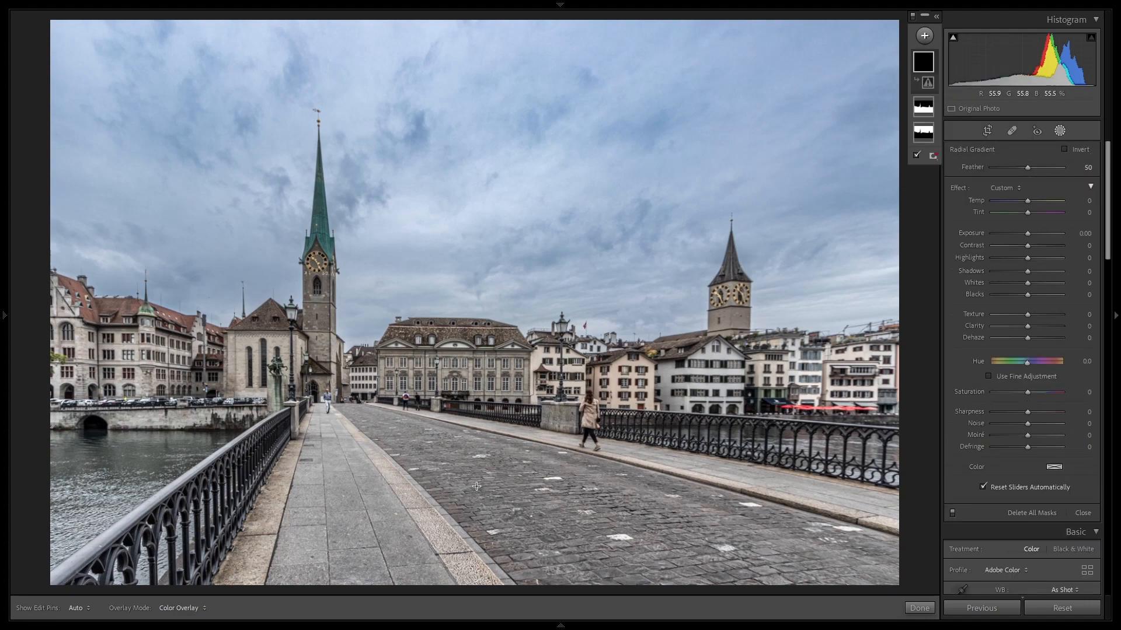
left_click_drag(476, 485, 825, 495)
Step: Set the radial mask on the bridge surface to Exposure 0.71, Clarity 51 and Dehaze 14
left_click_drag(1027, 232, 1034, 232)
left_click_drag(1028, 328, 1046, 328)
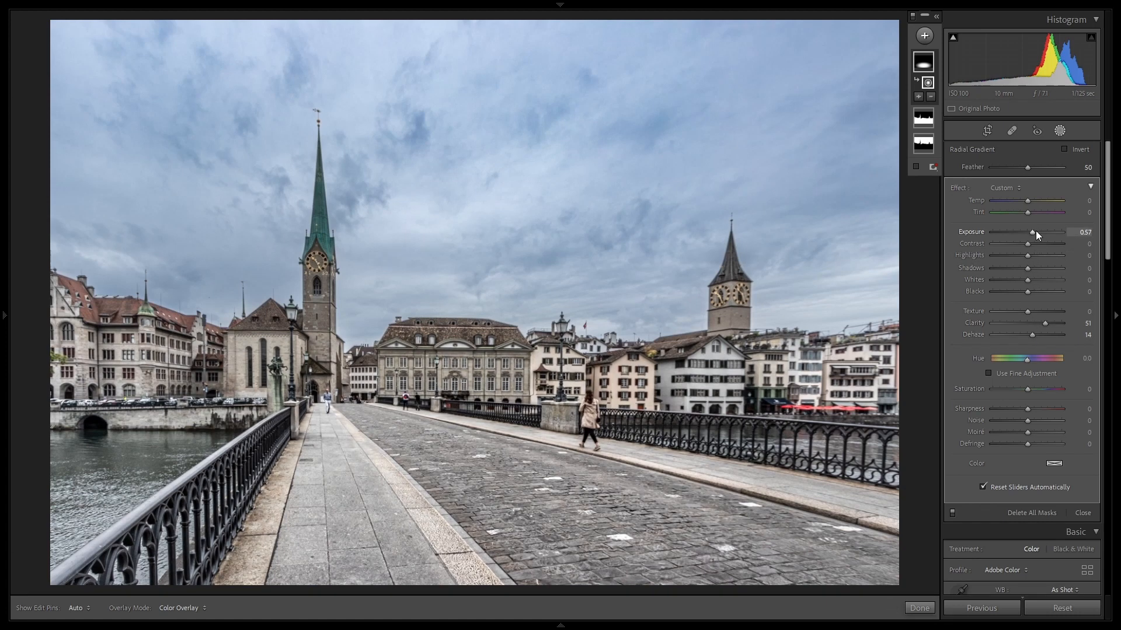
left_click_drag(1037, 232, 1037, 231)
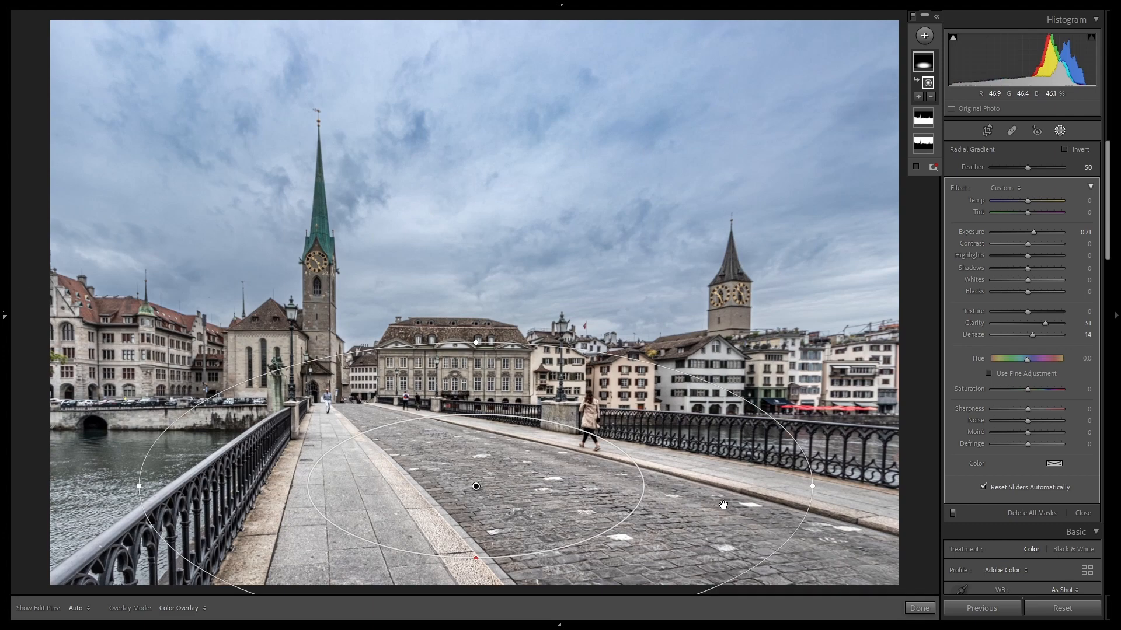
Step: Subtract a Linear Gradient from the radial mask along the right-hand bridge railing, fading out towards the road
left_click(931, 98)
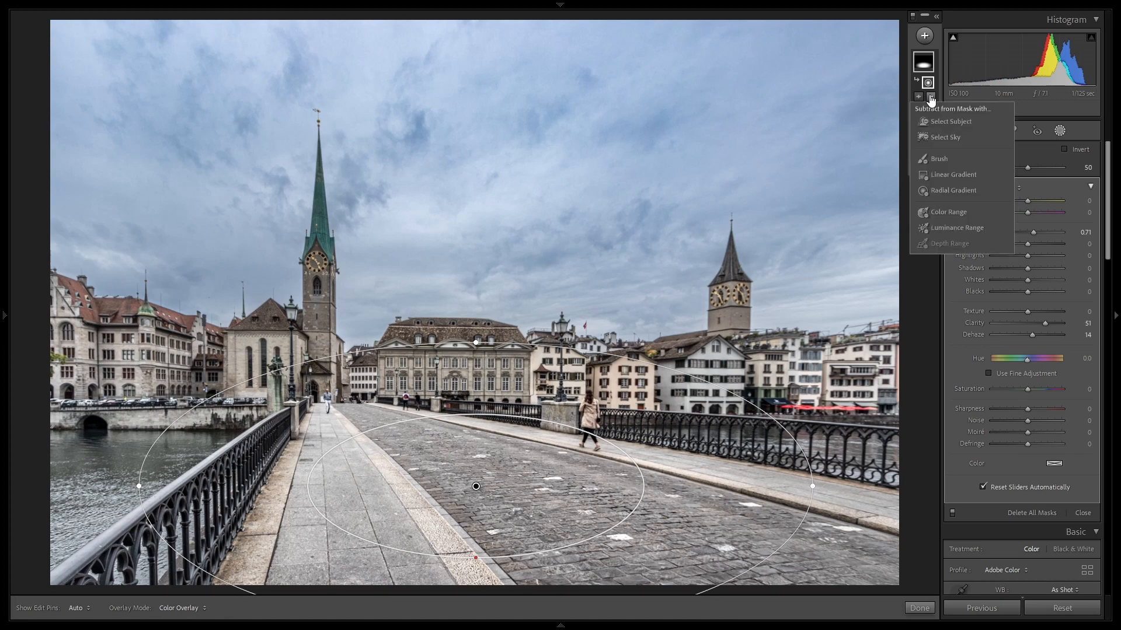
left_click(952, 174)
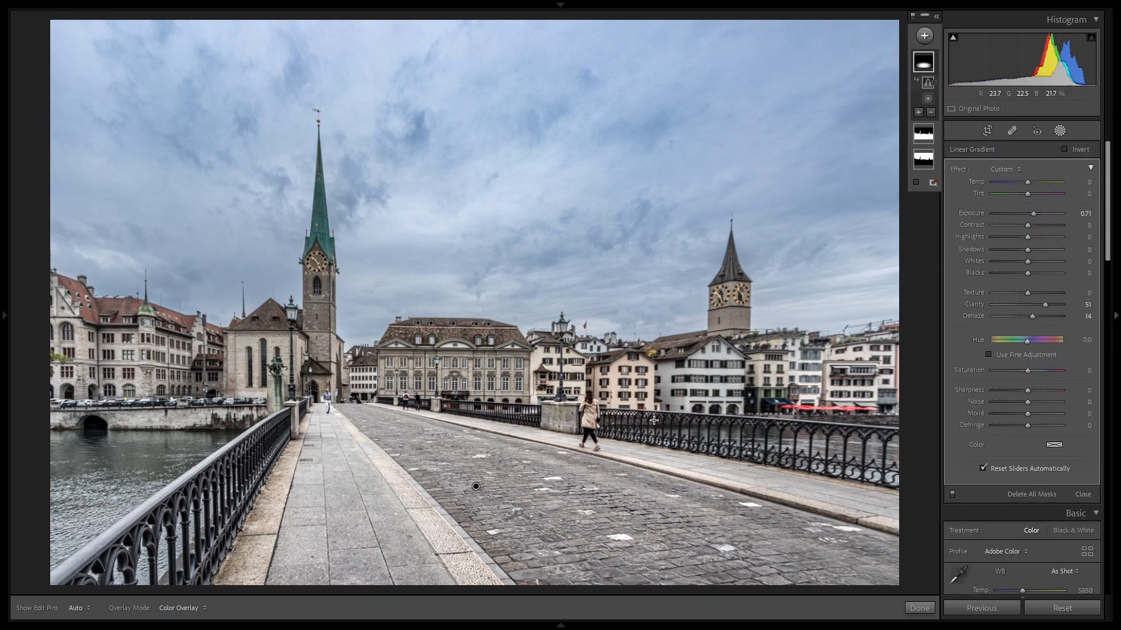
left_click_drag(655, 427, 649, 459)
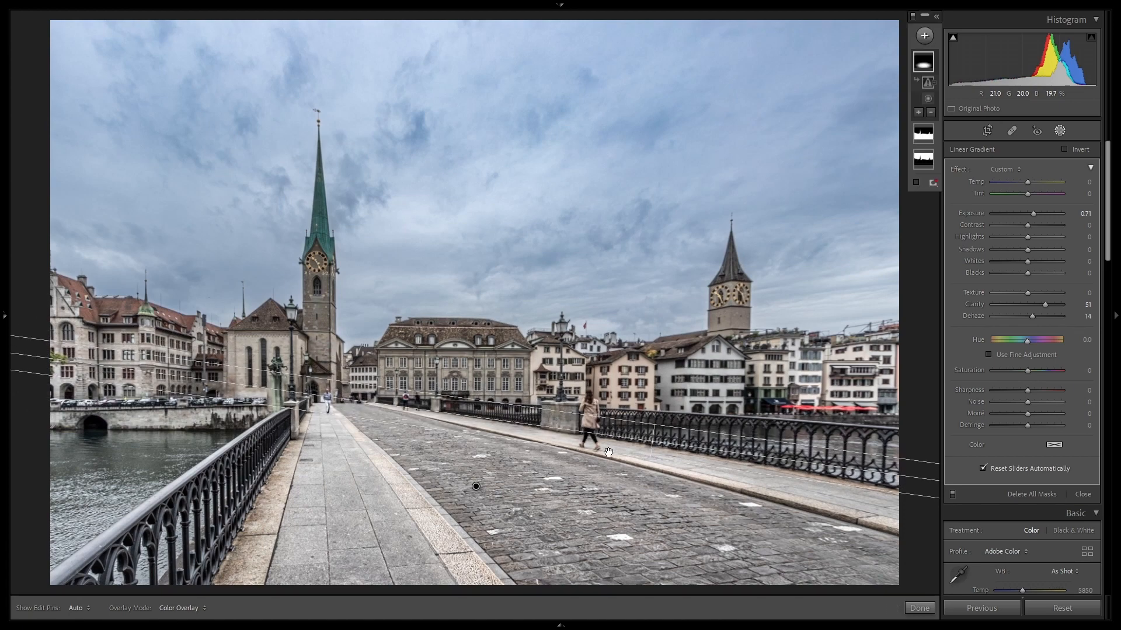
Step: Subtract another Linear Gradient along the left-hand railing to keep the radial mask off the river
left_click(931, 112)
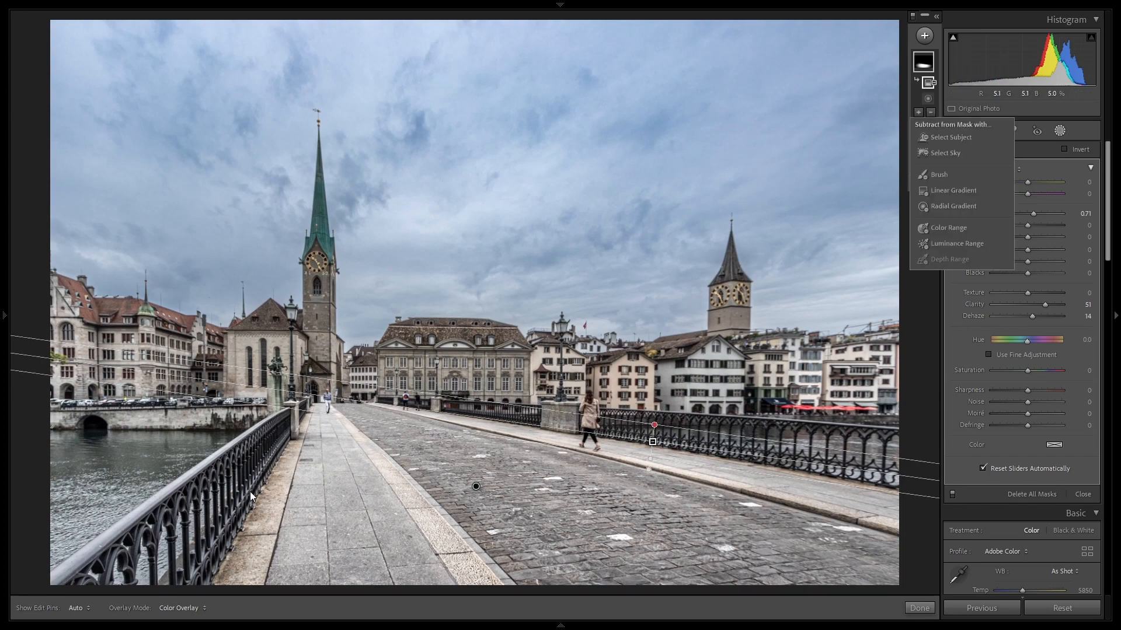
left_click(952, 190)
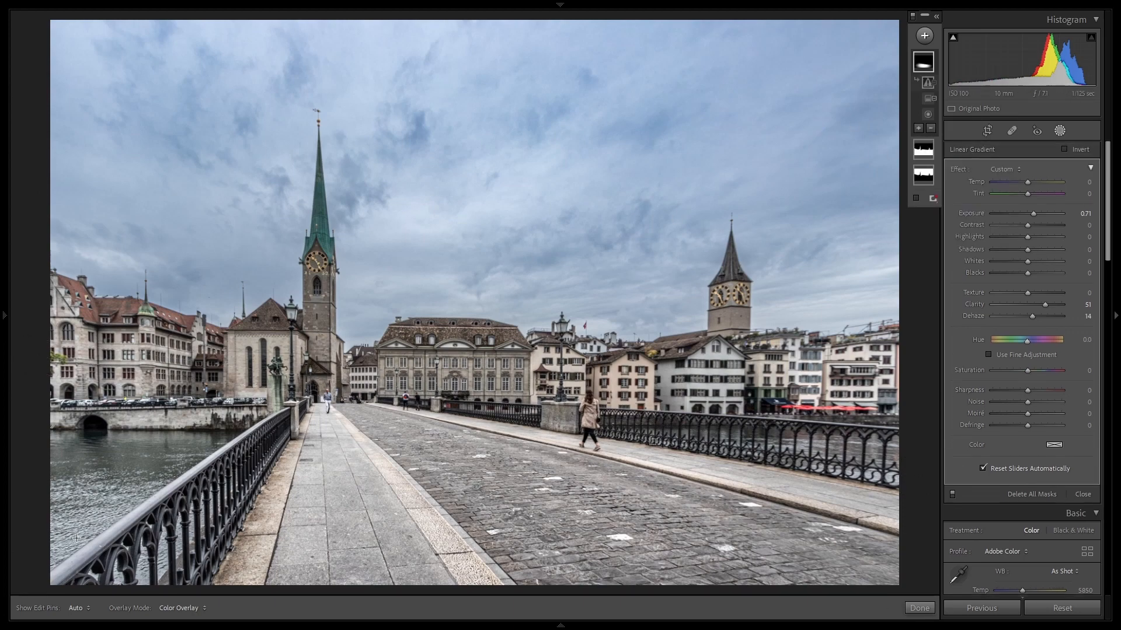
left_click_drag(181, 524, 202, 538)
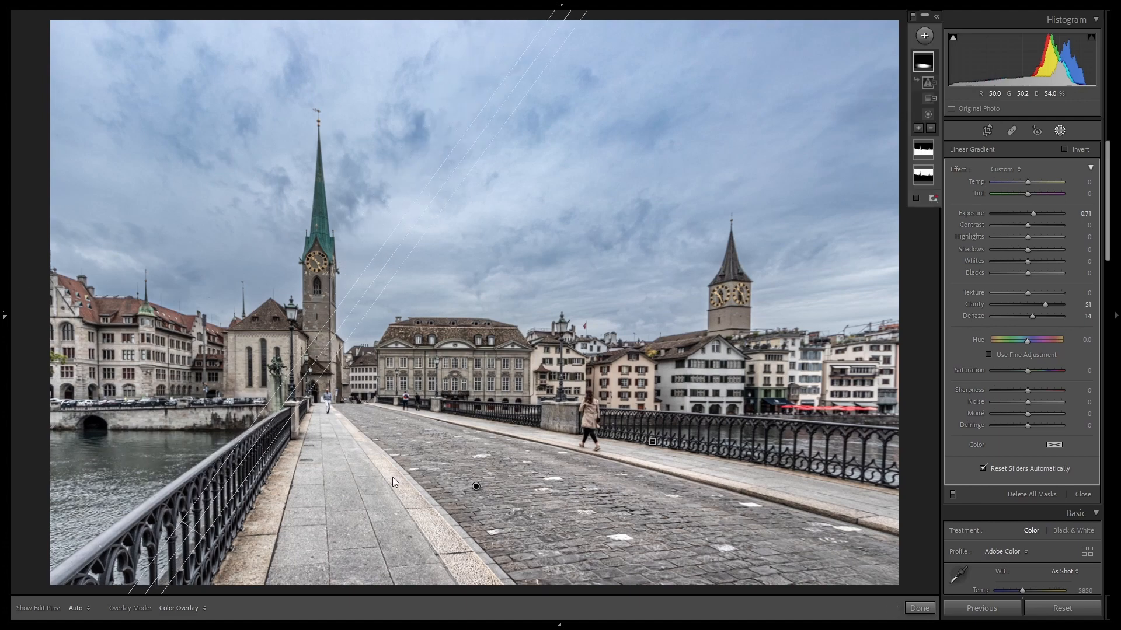
Step: Subtract a third, narrow Linear Gradient at the far end of the bridge below the buildings, and finish masking
left_click(930, 128)
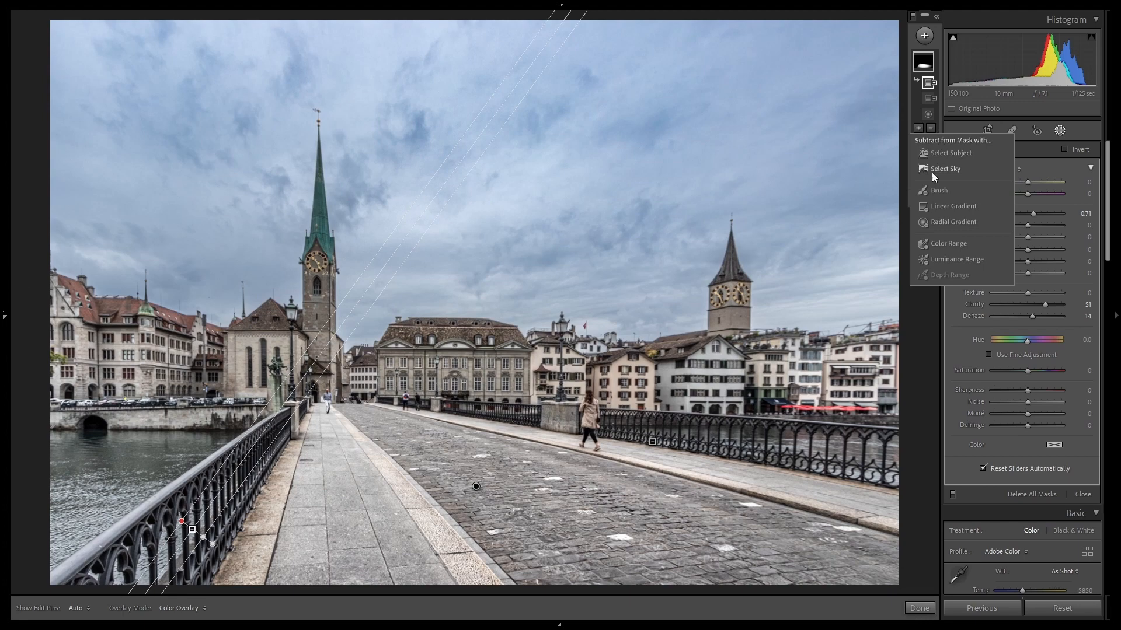
left_click(940, 209)
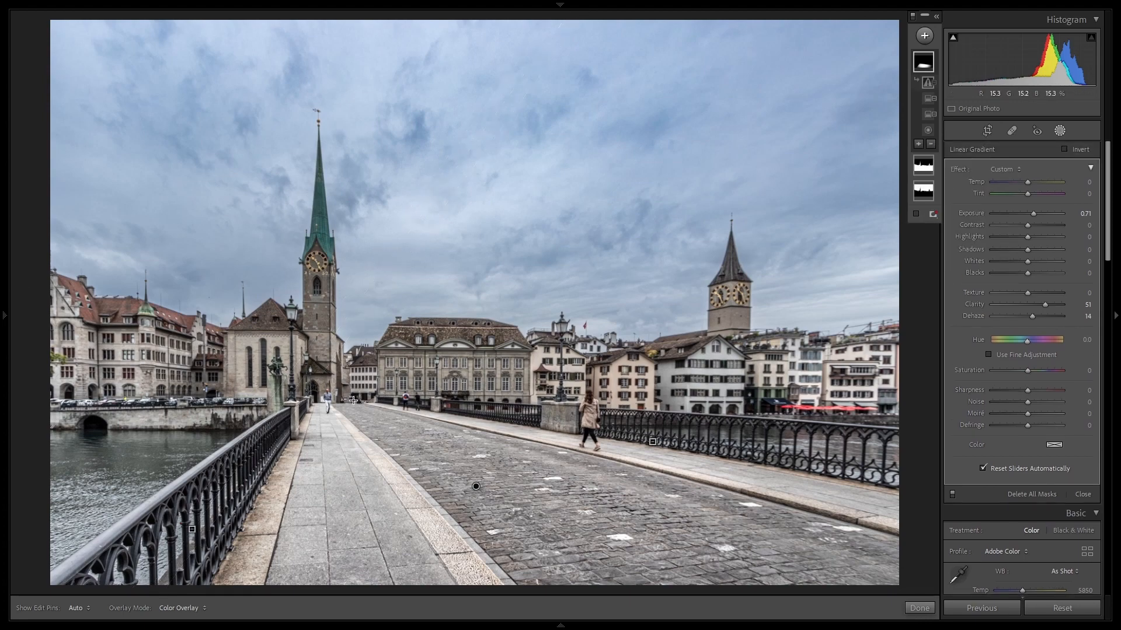
left_click_drag(354, 398, 353, 412)
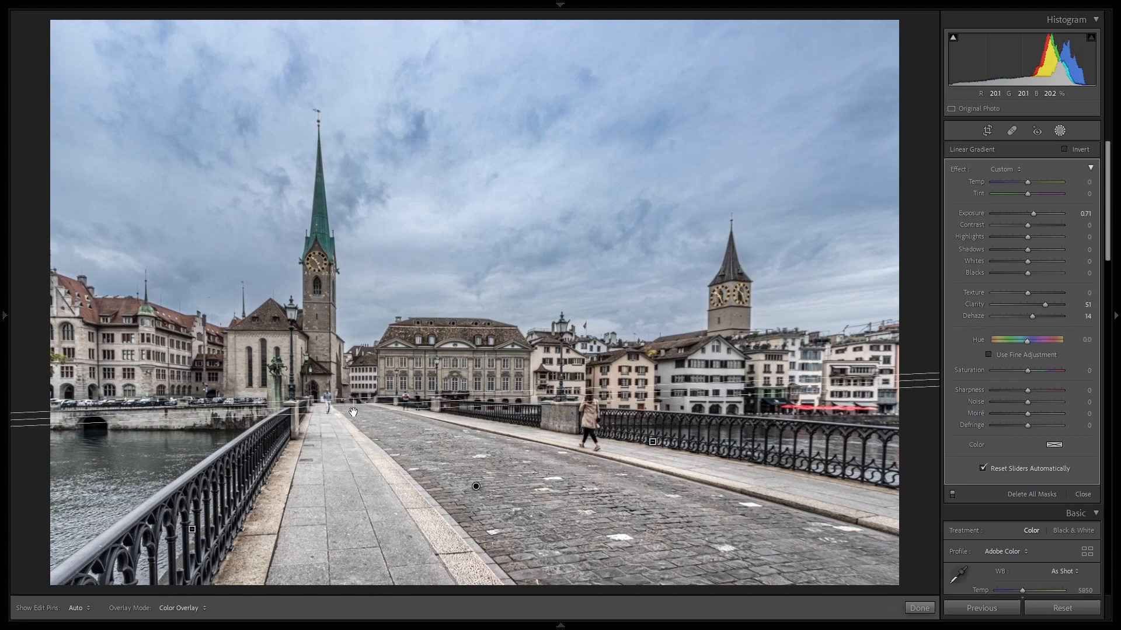
left_click(918, 608)
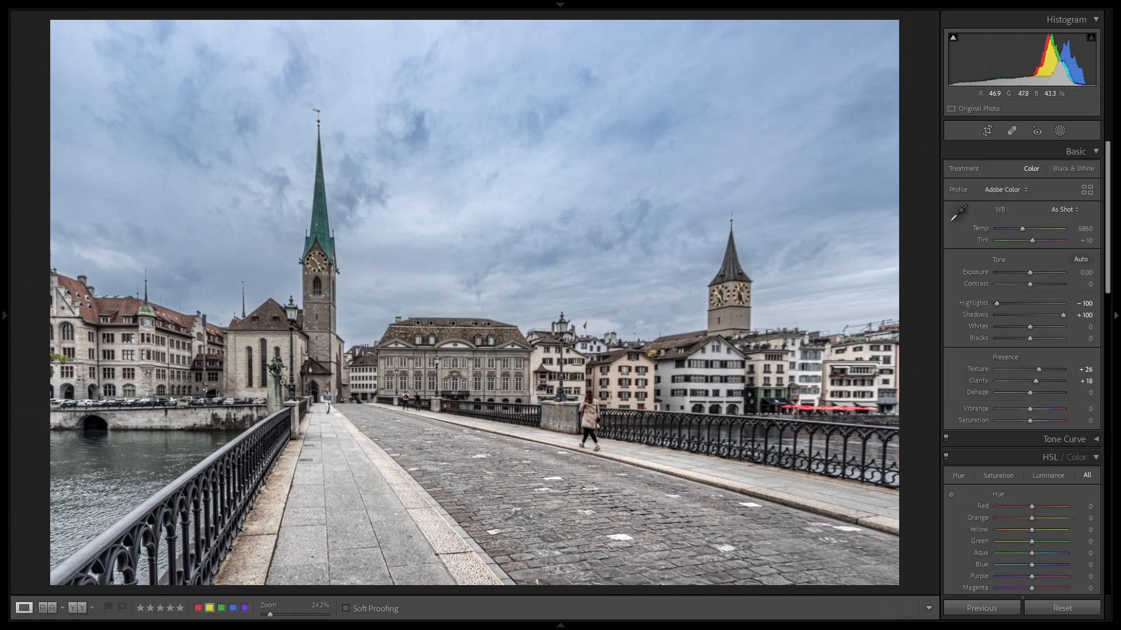
Step: Reopen masking and select the bridge surface mask to check which areas it covers
left_click(1059, 131)
left_click(924, 63)
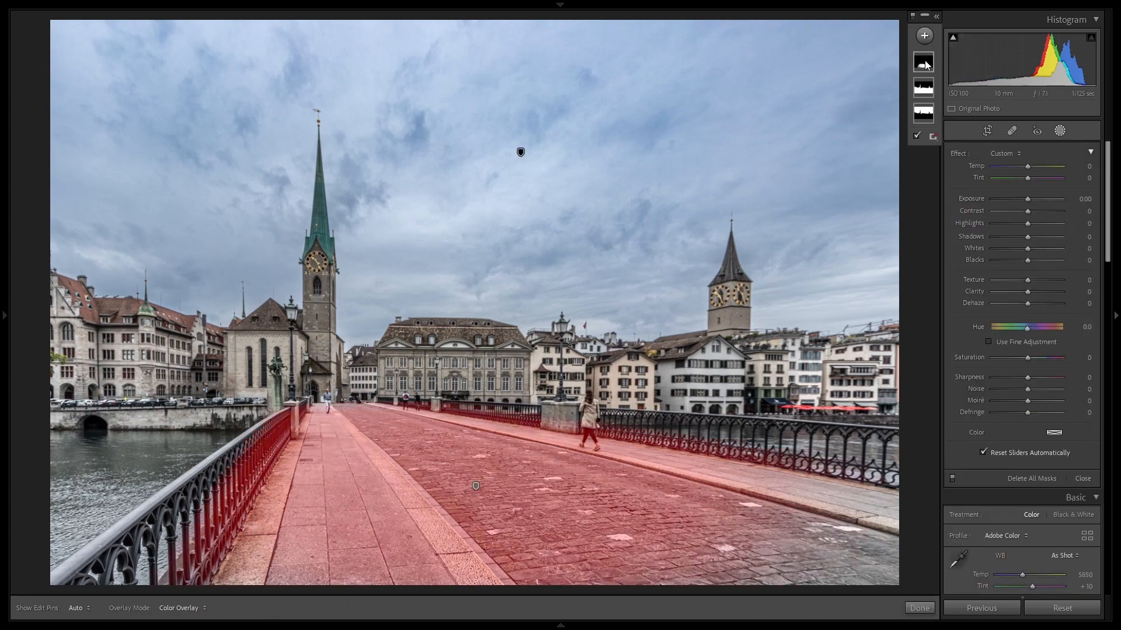